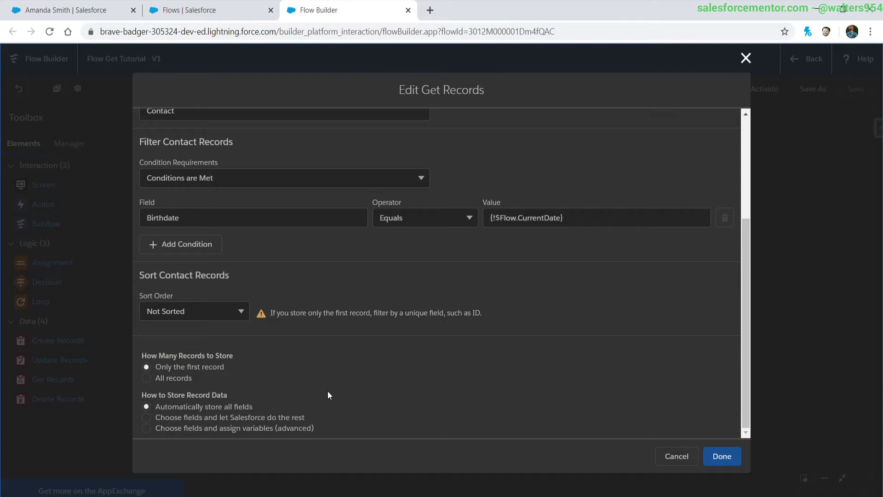
Point out the 'automatically store all fields' and 'let Salesforce do the rest' options in Get Records.
drag(155, 407, 261, 405)
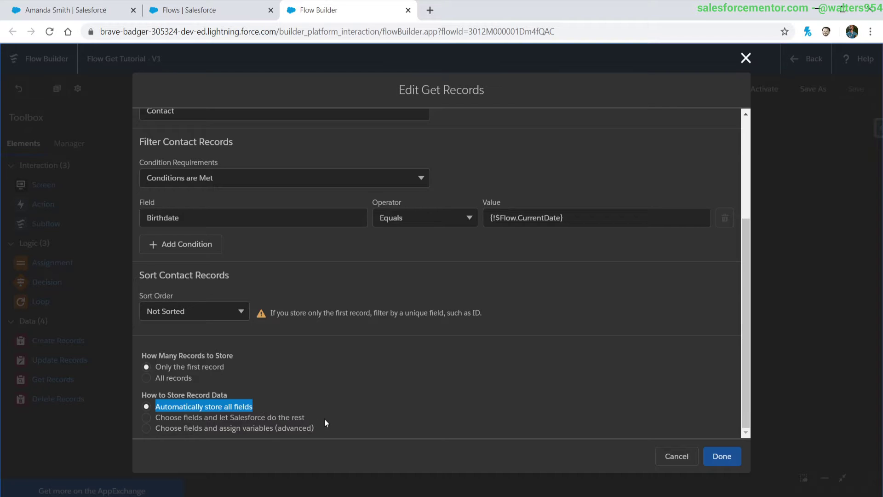
drag(314, 417, 153, 419)
click(381, 407)
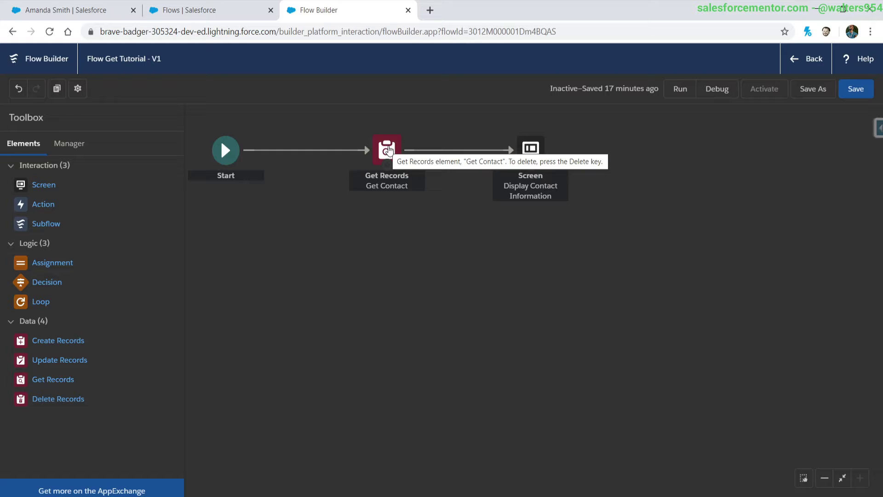
Reopen Get Contact and add Email as a stored Contact field.
double_click(388, 150)
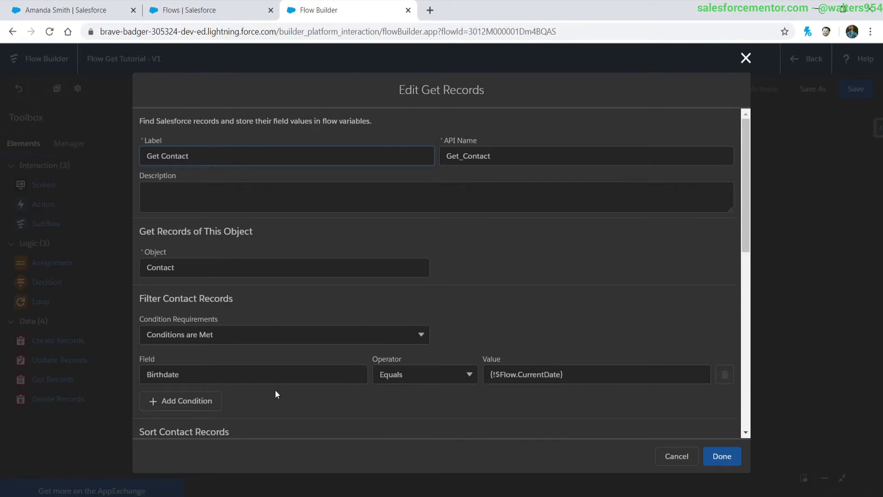
scroll(275, 390, down, 7)
scroll(267, 381, down, 1)
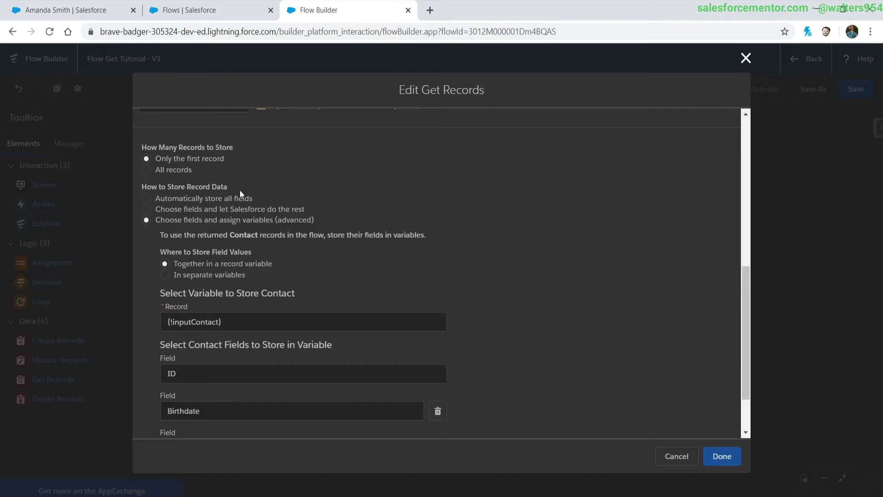
scroll(215, 169, down, 2)
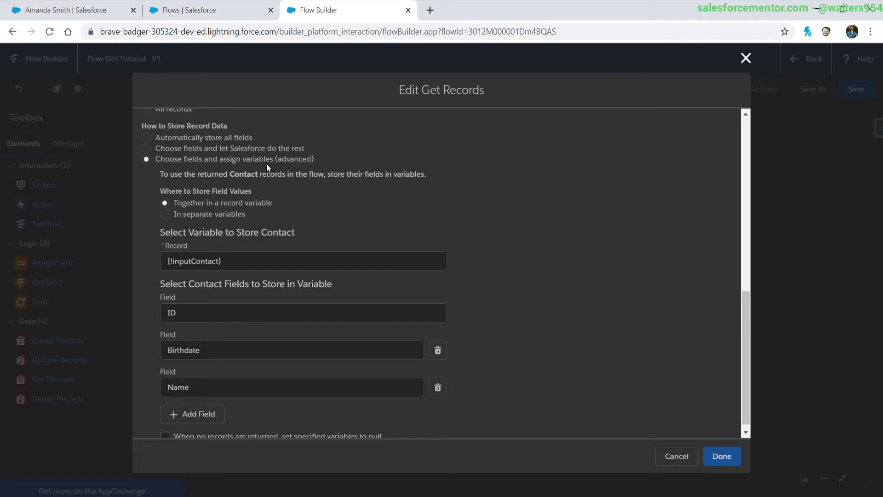
scroll(266, 163, down, 1)
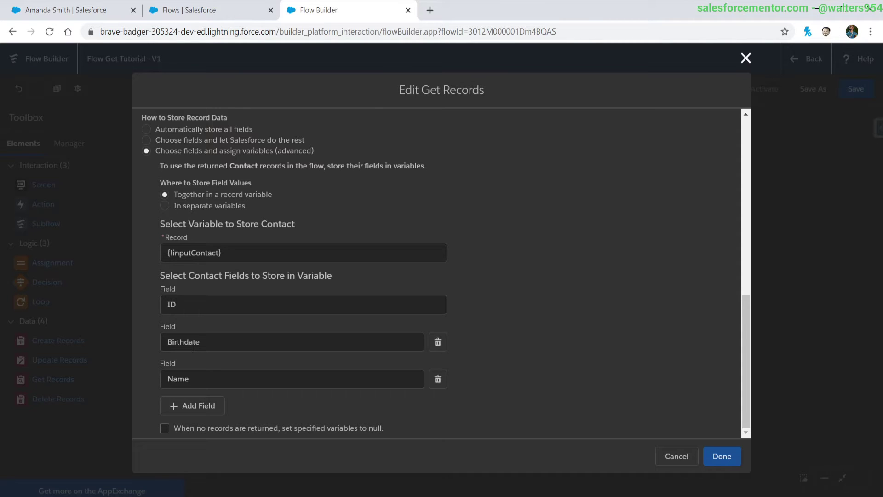
click(198, 405)
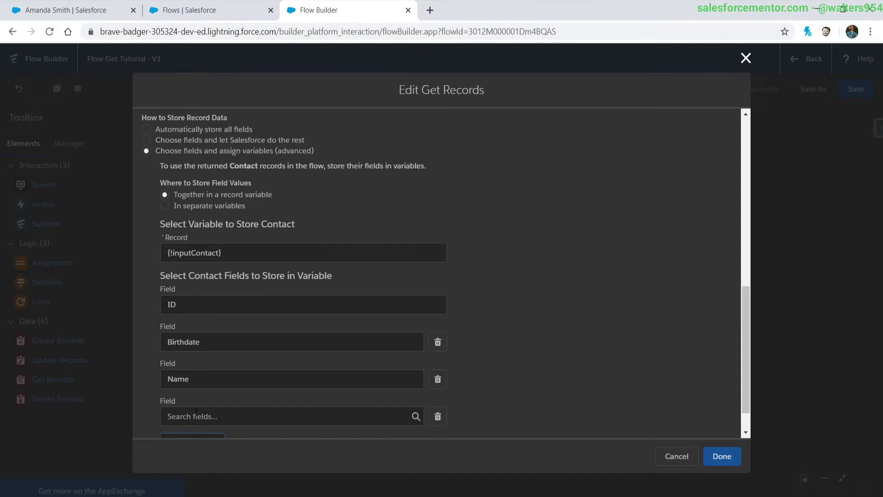
scroll(211, 395, down, 1)
click(218, 380)
scroll(223, 340, down, 2)
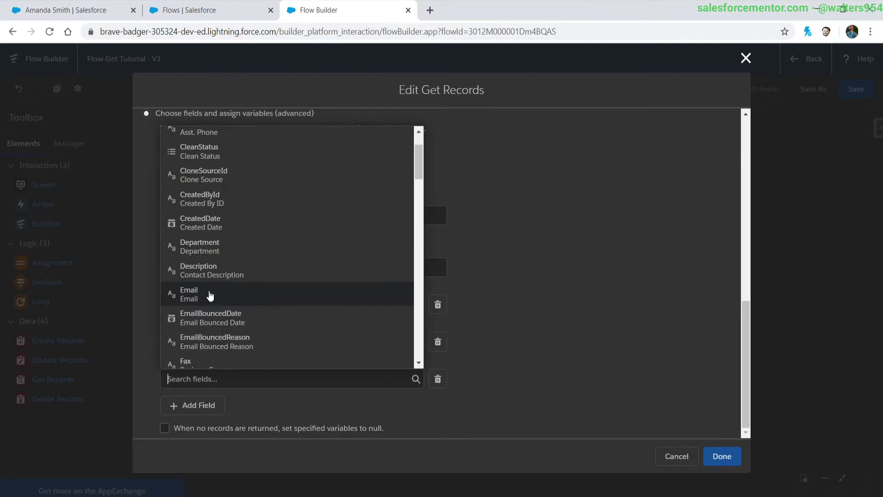
click(213, 295)
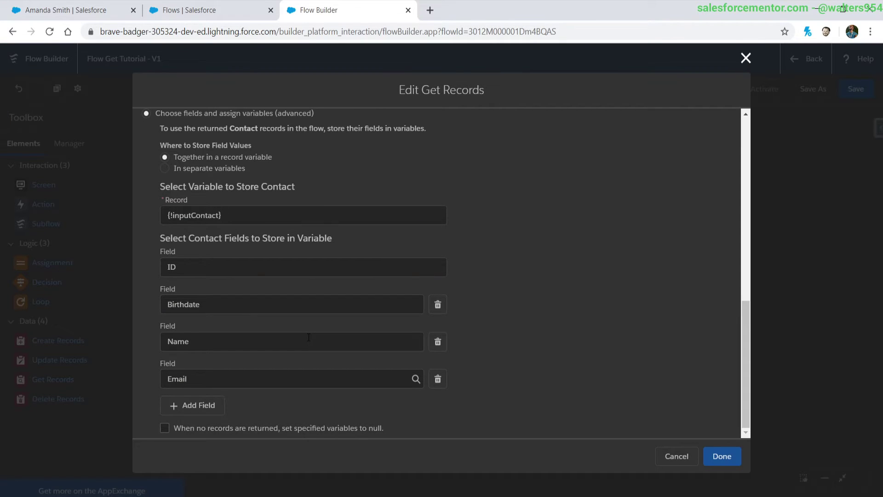
Add FirstName as another stored Contact field.
click(186, 407)
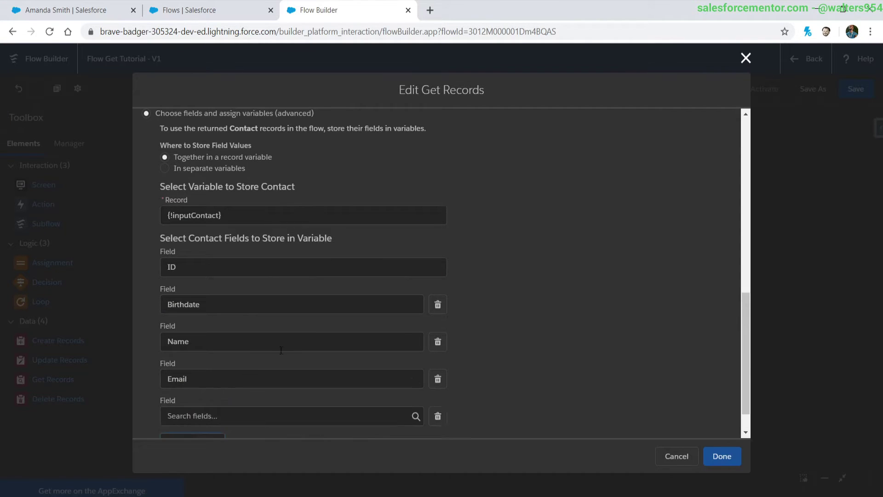
scroll(272, 357, down, 1)
click(230, 380)
scroll(235, 322, down, 5)
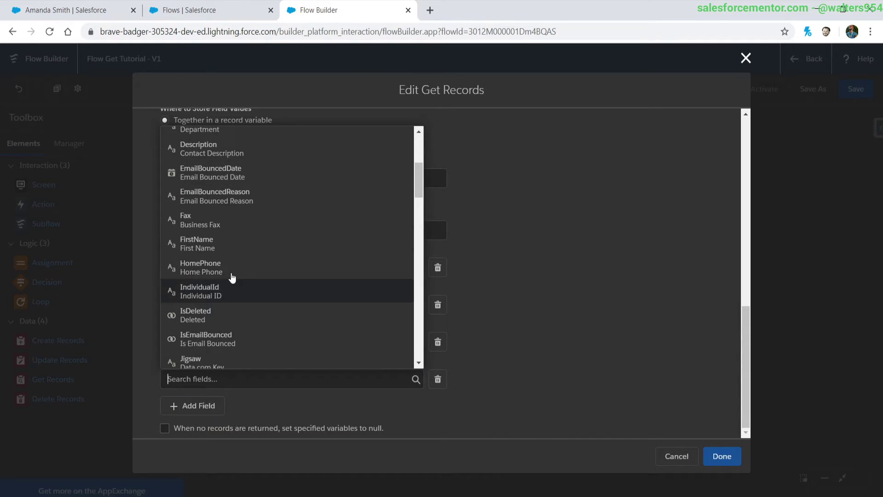
click(221, 250)
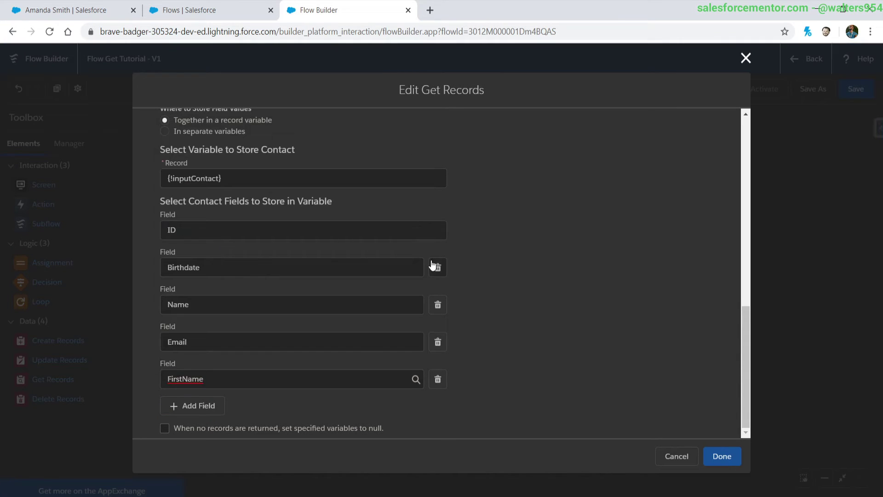
scroll(527, 316, up, 1)
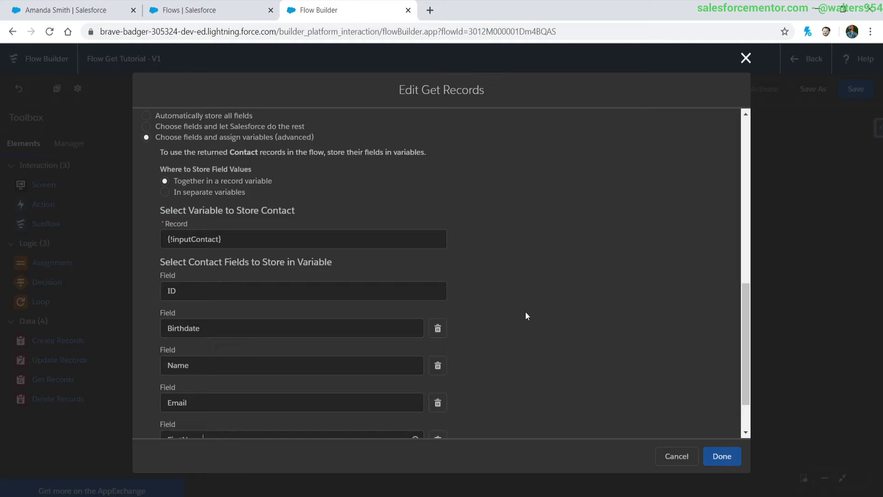
Apply the Get Records changes and review the Display Contact Information screen unchanged.
click(721, 455)
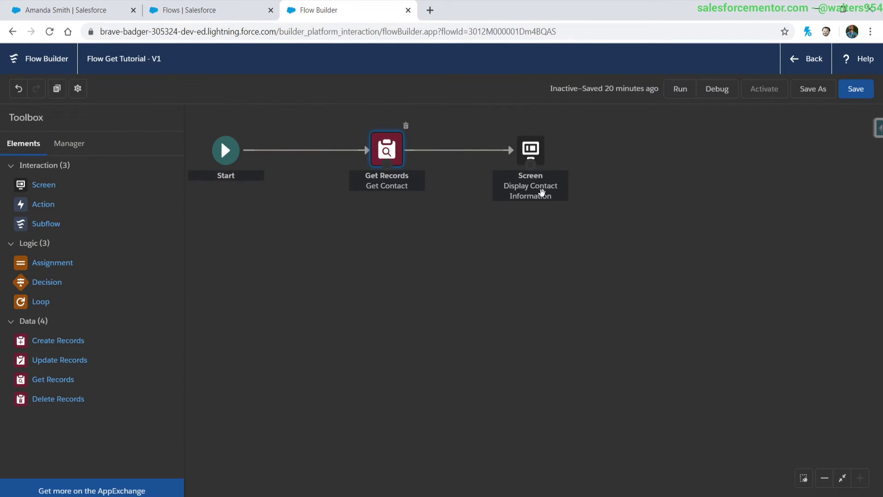
double_click(534, 150)
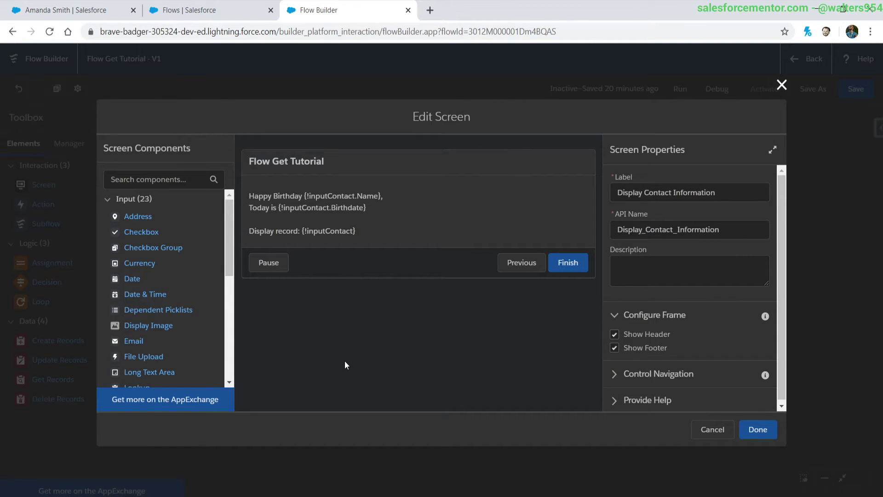
click(758, 429)
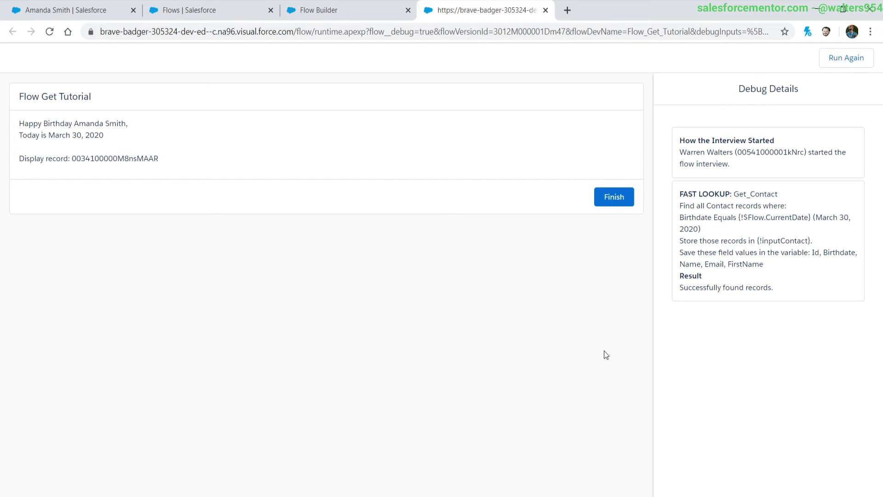
Check that the debug greeting shows the birthday contact's full name, then return to Flow Builder.
double_click(86, 123)
drag(121, 122, 128, 123)
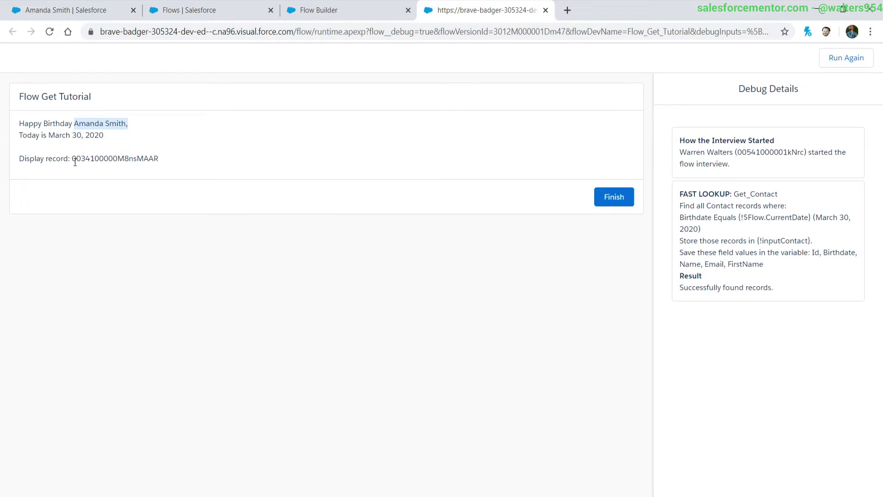
click(147, 161)
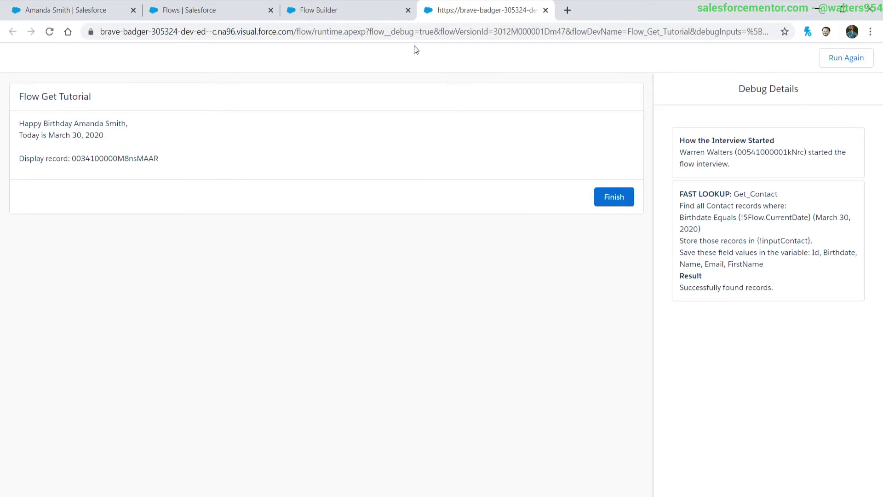
click(359, 12)
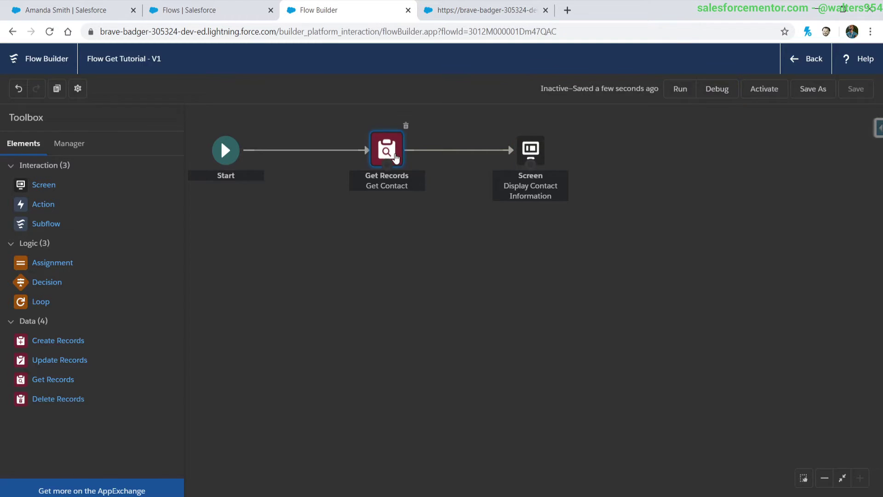
Switch Get Contact to 'In separate variables' and pick Birthdate, leaving its variable unassigned.
double_click(395, 157)
scroll(539, 265, down, 10)
scroll(511, 245, up, 1)
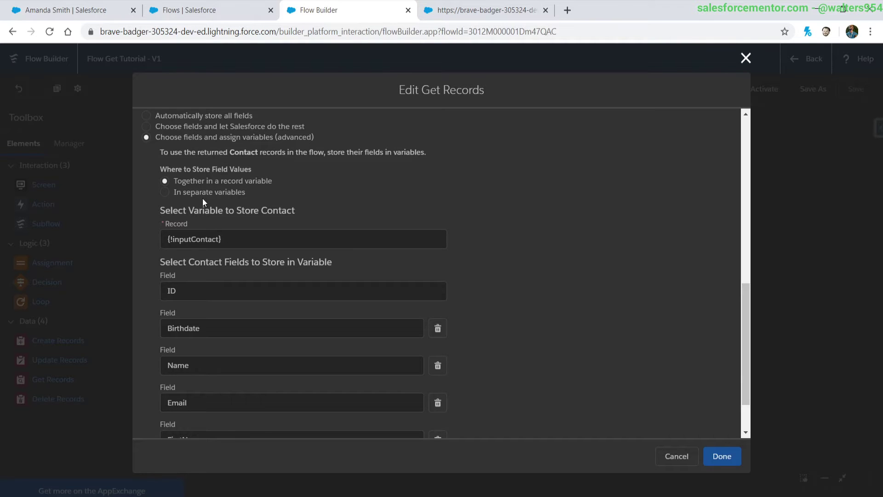
click(206, 193)
scroll(208, 224, up, 3)
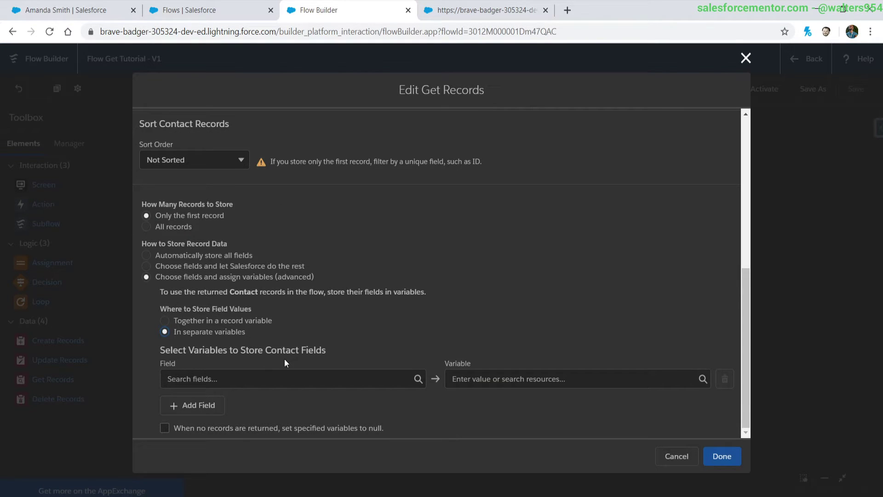
click(257, 382)
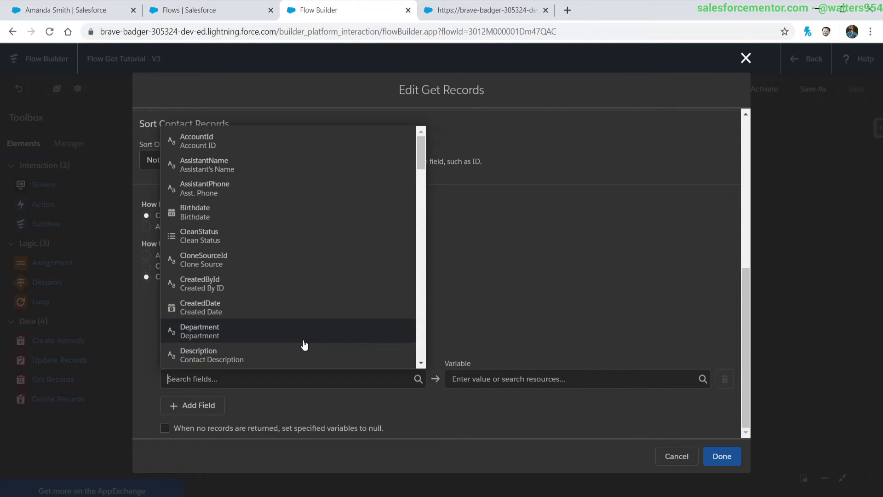
click(216, 216)
click(546, 380)
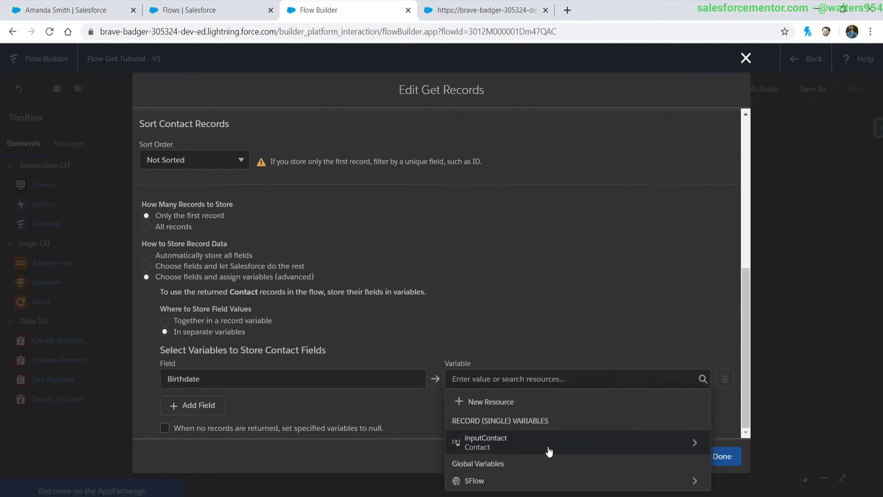
key(Escape)
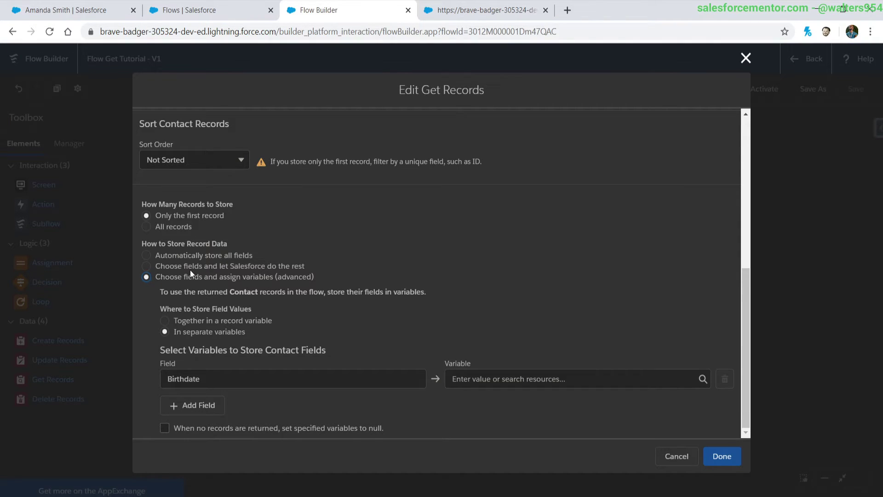
Let Salesforce store the chosen fields, adding Name and Birthdate to Get Contact.
click(146, 266)
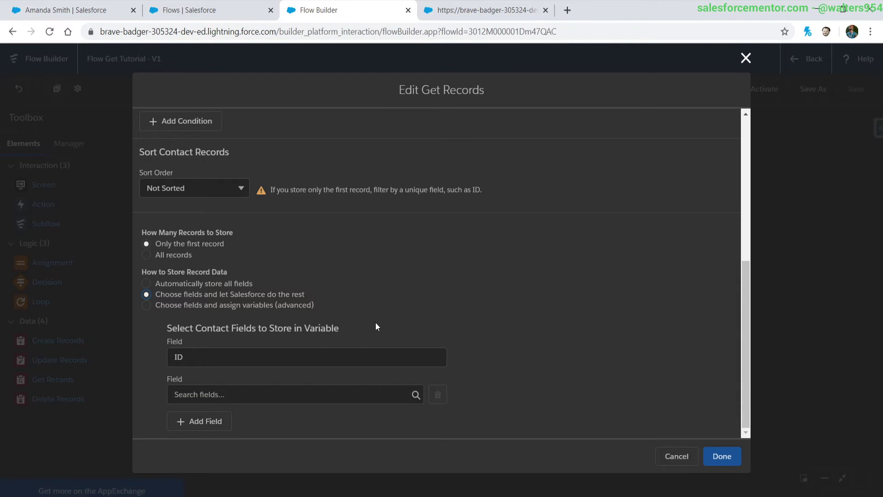
click(267, 395)
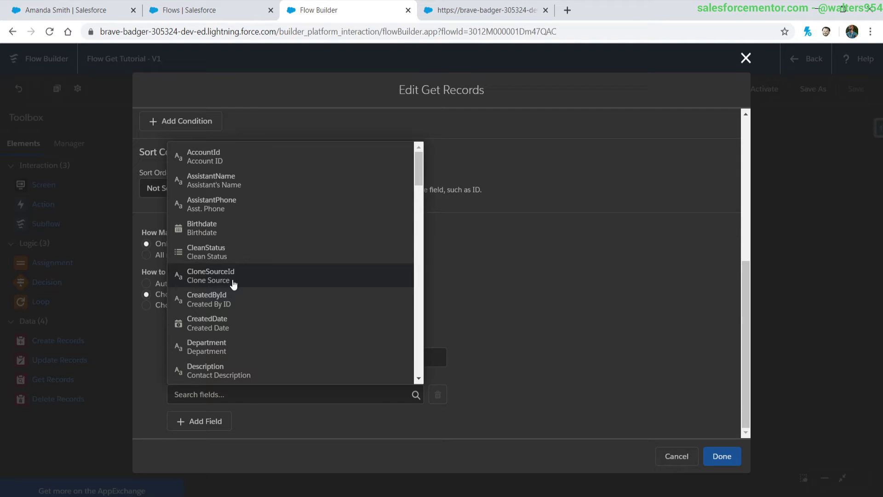
scroll(232, 288, down, 3)
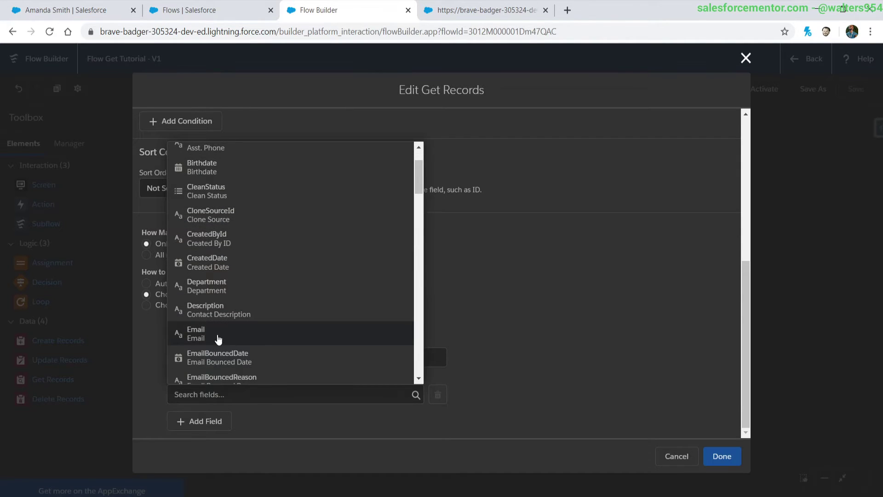
text(name)
click(217, 371)
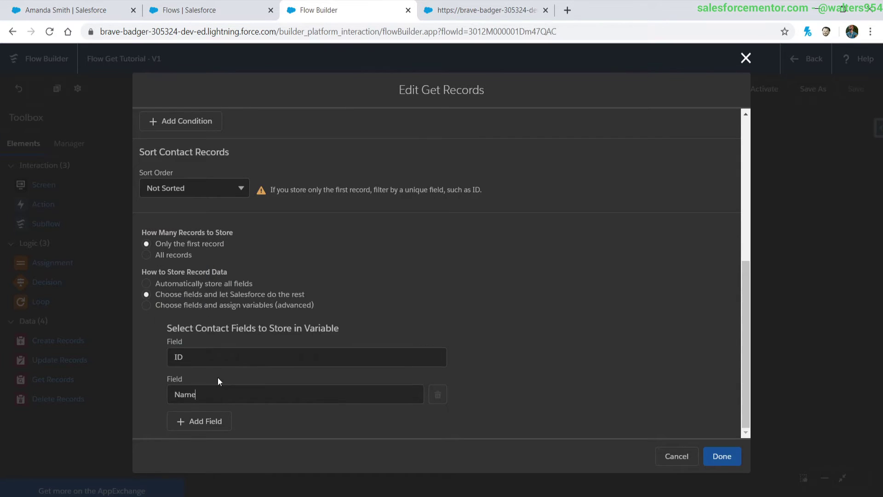
click(214, 422)
click(203, 430)
text(birth)
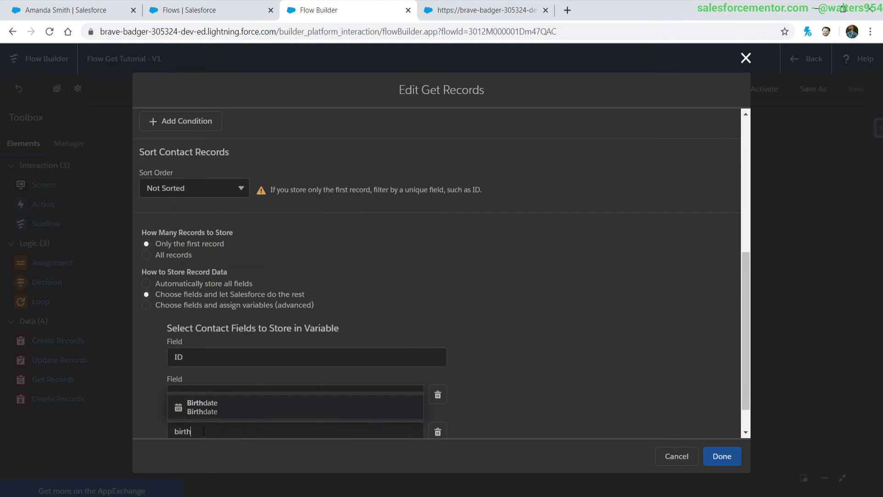
click(223, 407)
scroll(503, 355, down, 1)
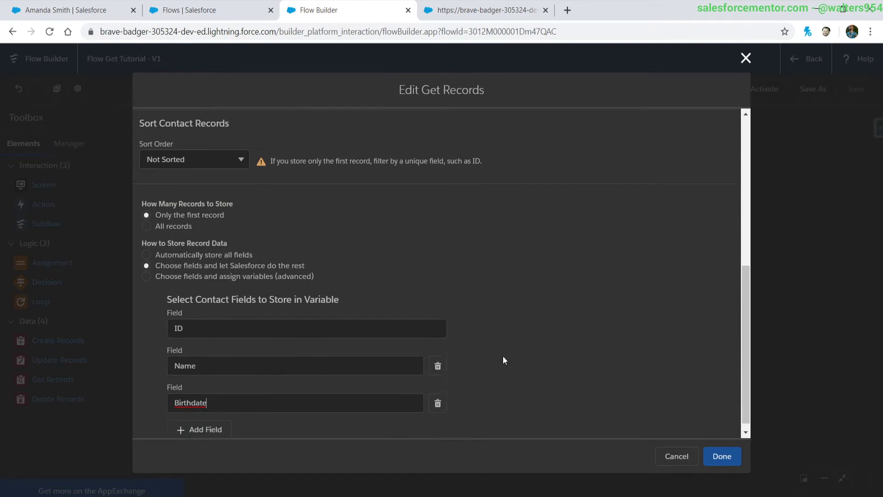
click(716, 458)
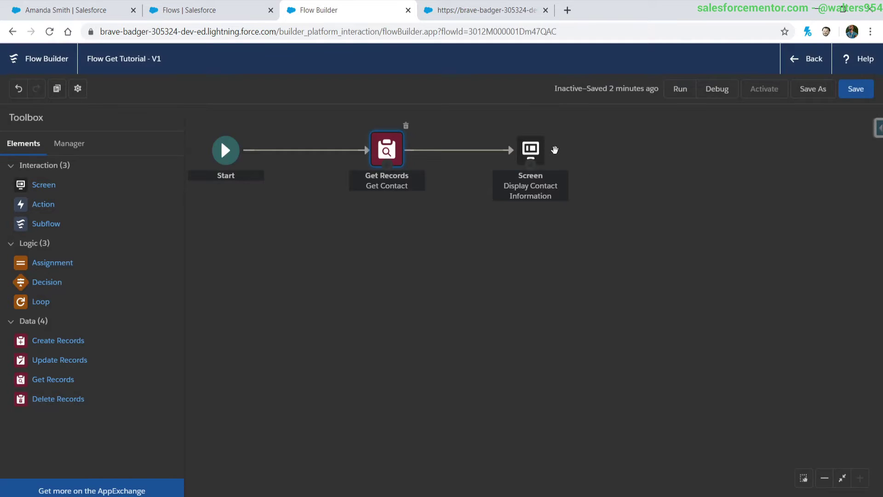
Review the birthday display text, save, and debug the flow, which shows a blank name and date.
double_click(554, 149)
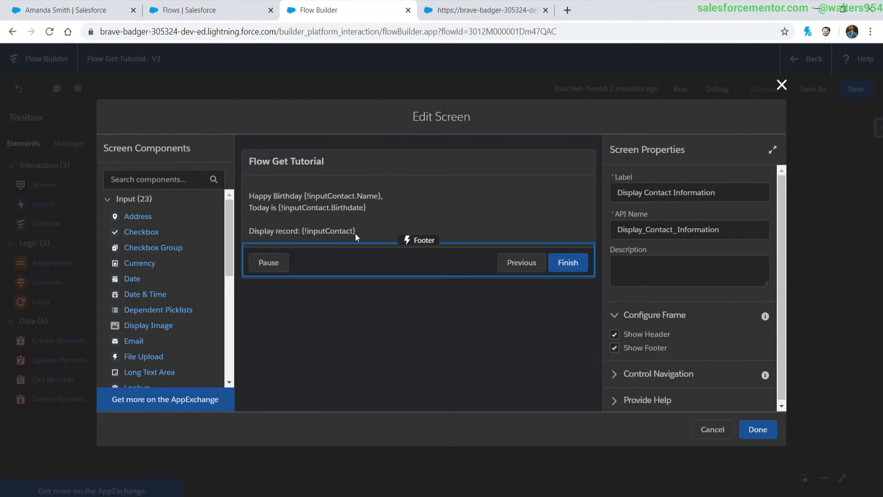
click(337, 209)
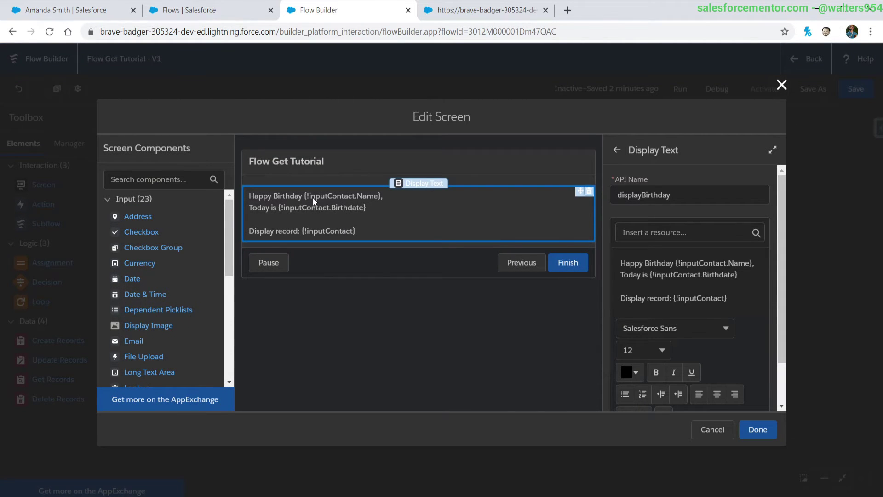
click(759, 430)
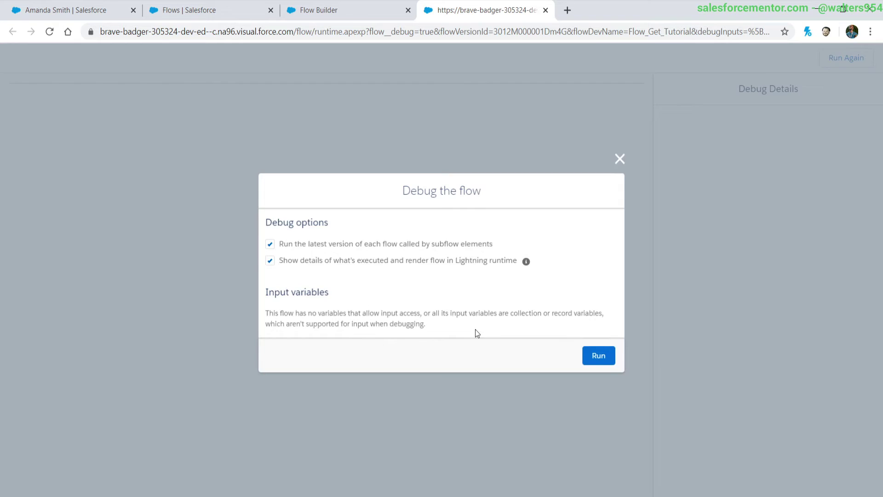
click(584, 362)
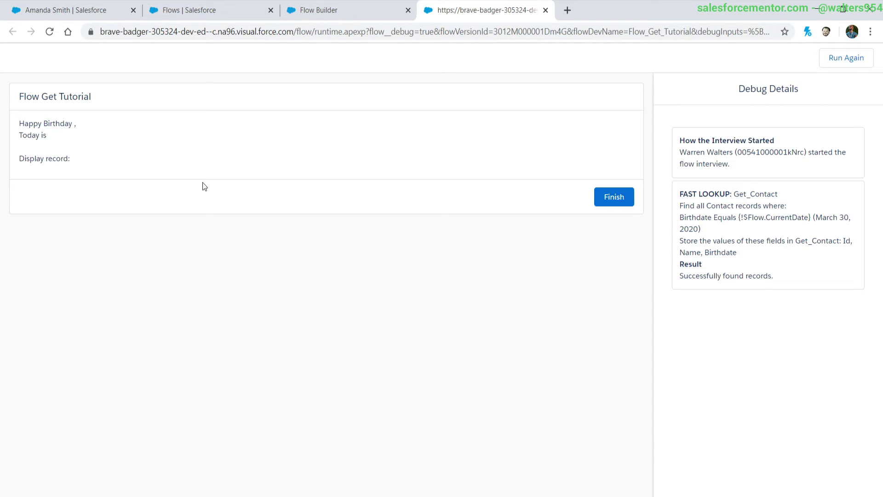
middle_click(499, 11)
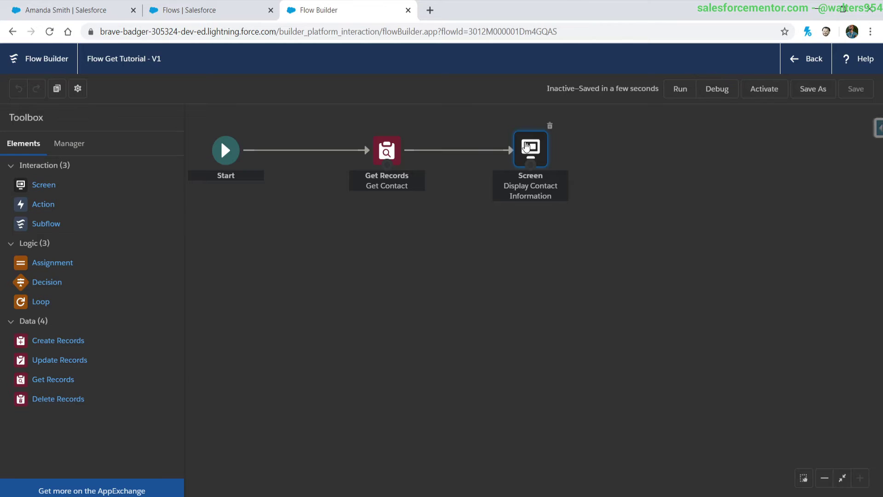
Replace the greeting's inputContact.Name merge field with {!Get_Contact.Name}.
double_click(529, 146)
click(399, 211)
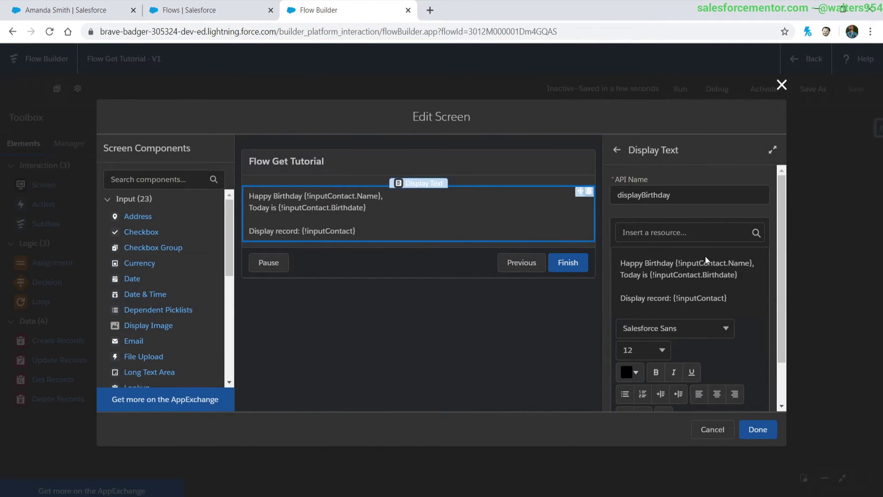
click(757, 268)
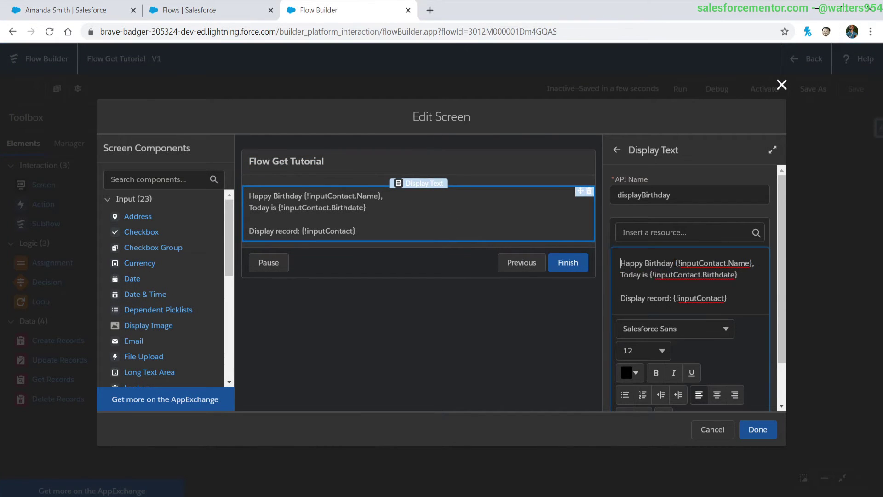
drag(676, 267, 755, 267)
key(BackSpace)
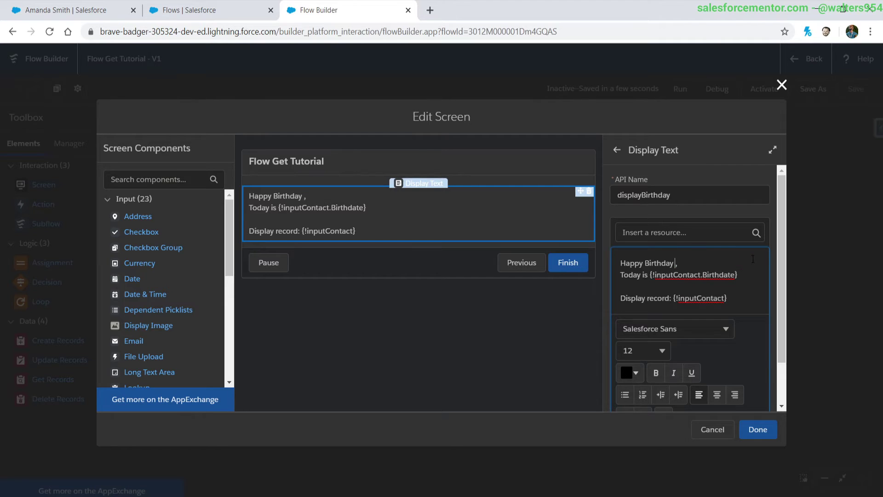
click(654, 232)
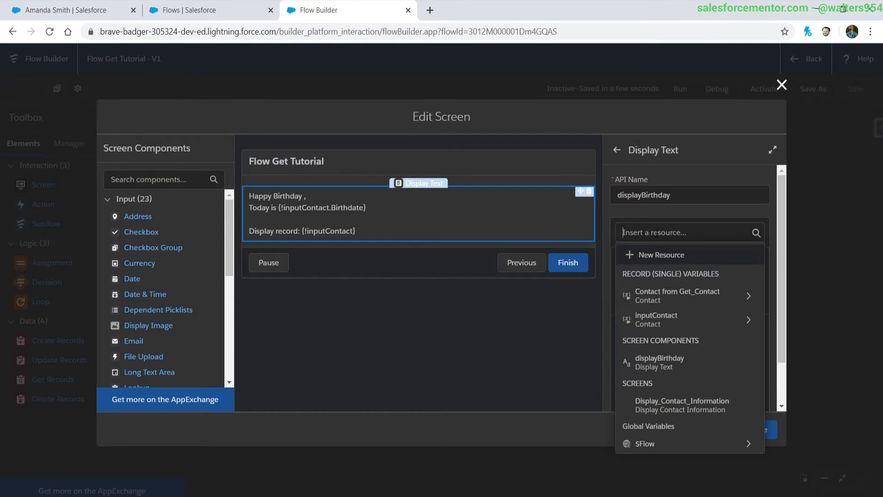
click(642, 301)
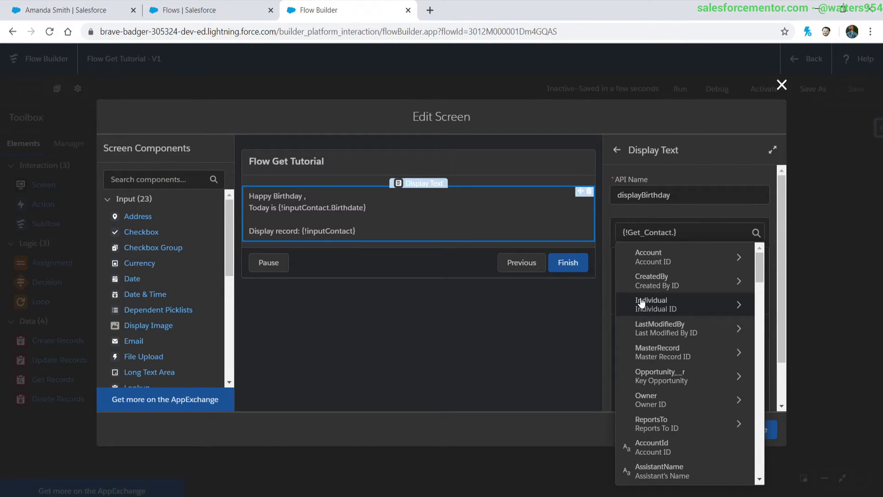
text(Name)
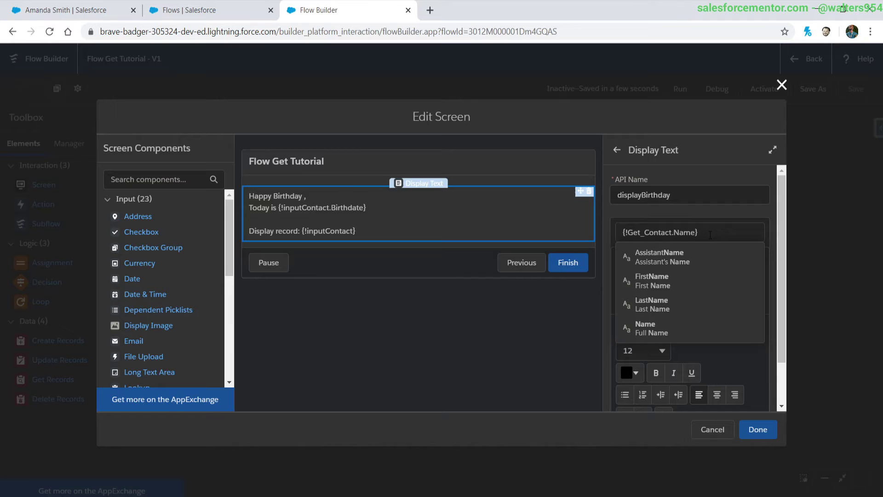
drag(699, 232, 623, 233)
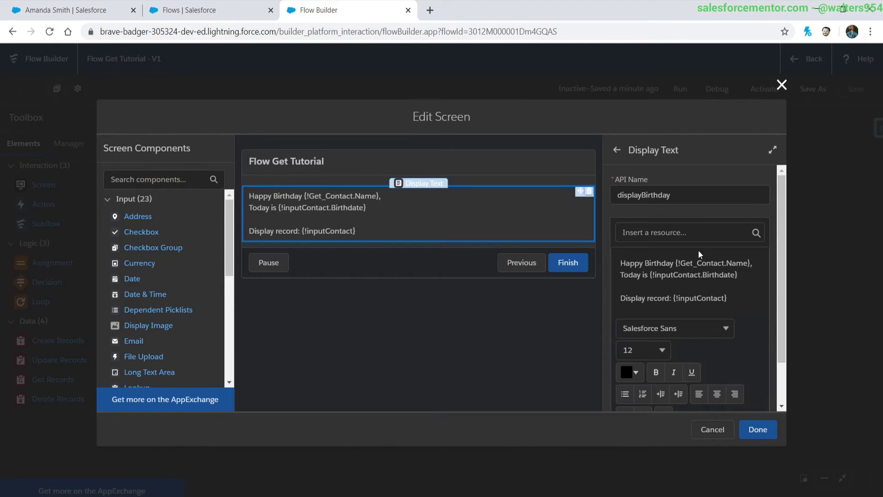
Change the birthdate and record lines from inputContact to Get_Contact, then apply and save.
click(738, 275)
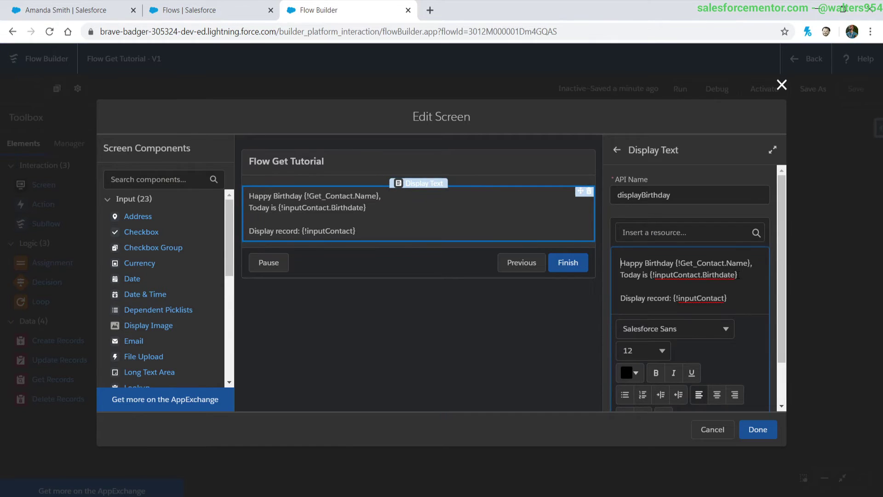
double_click(702, 263)
key(ctrl+c)
double_click(672, 275)
key(ctrl+v)
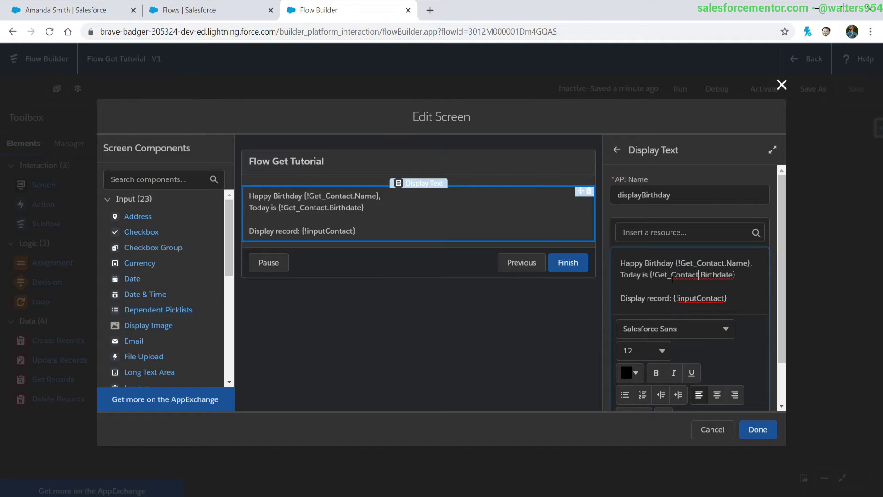
double_click(701, 299)
key(ctrl+v)
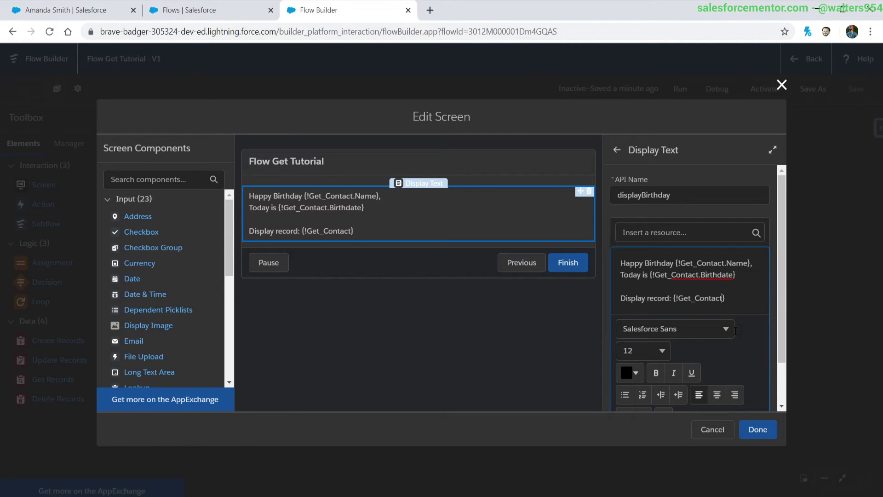
click(756, 430)
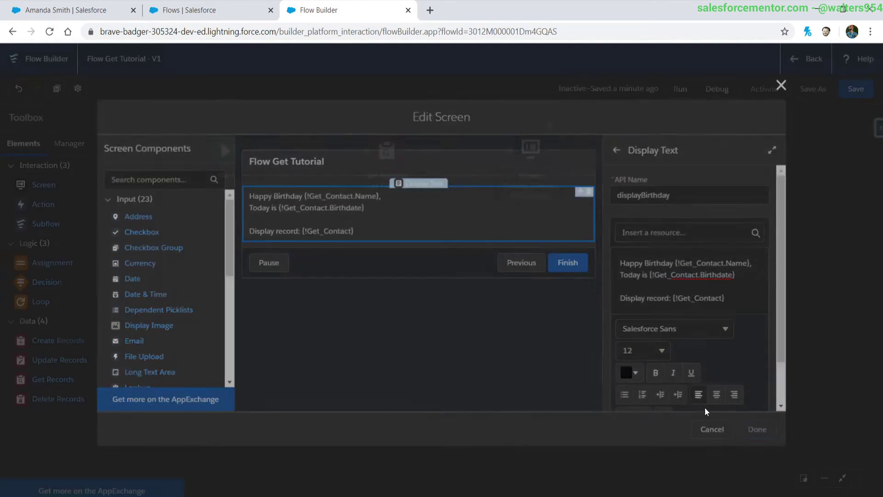
click(868, 91)
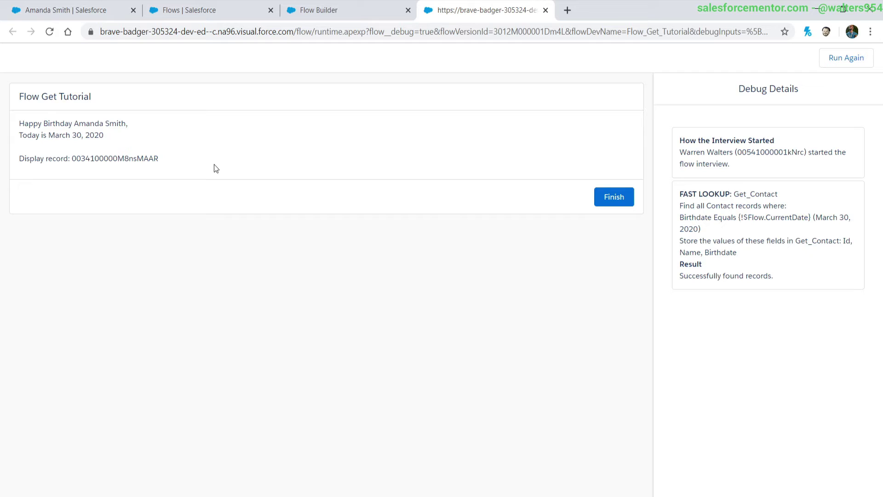
Confirm the debug greeting now shows the contact's name and date, then go back to the flow.
drag(74, 123, 167, 133)
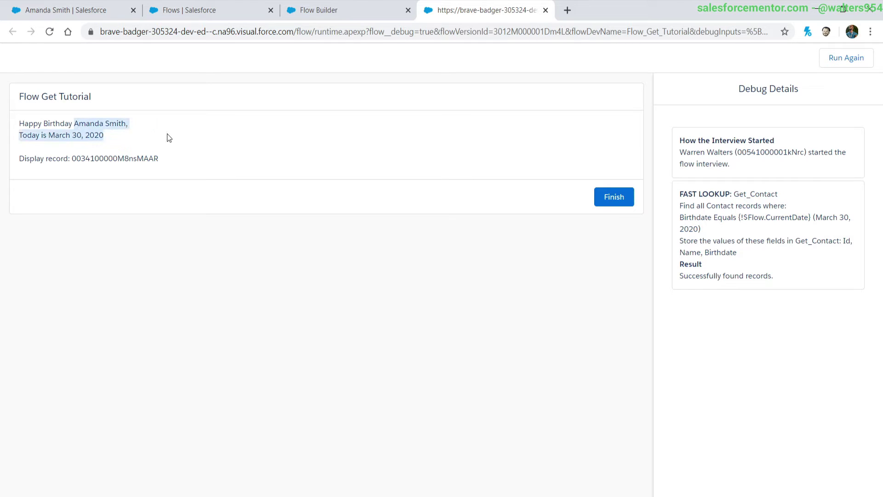
click(167, 133)
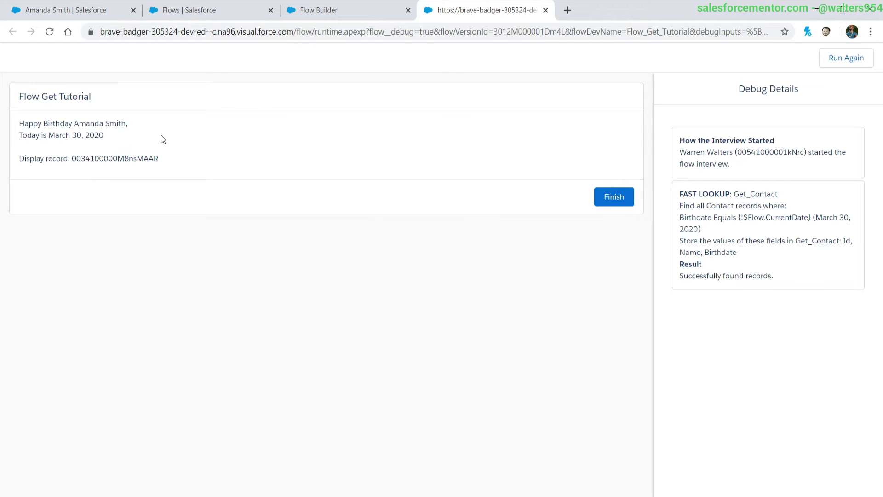
click(355, 8)
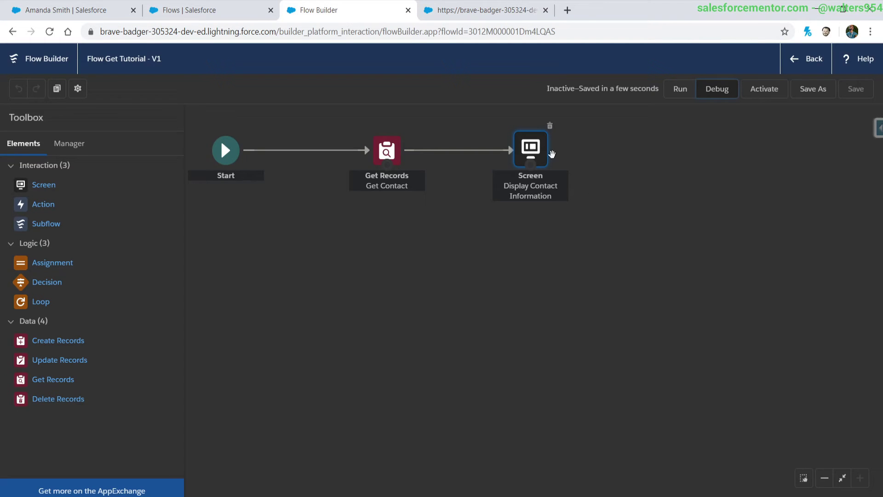
Add a {!Get_Contact.FirstName} line below the birthdate and save, producing the FirstName unassigned error.
double_click(539, 152)
click(435, 232)
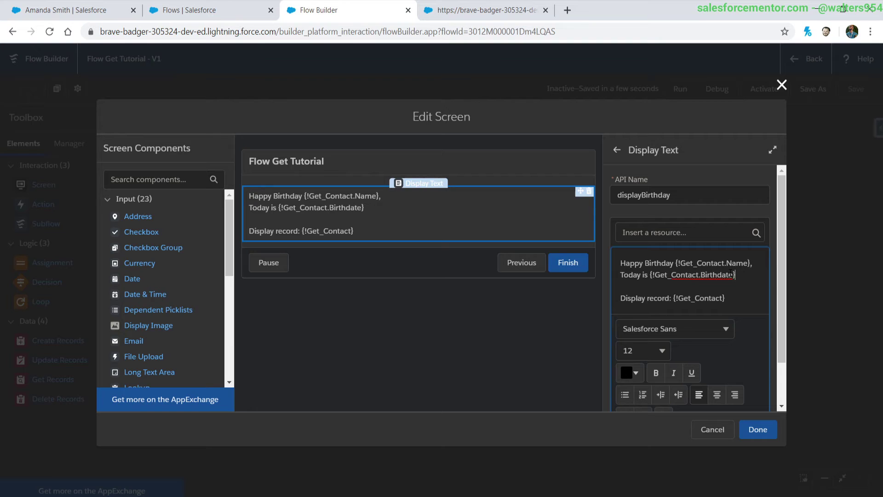
drag(737, 276, 650, 276)
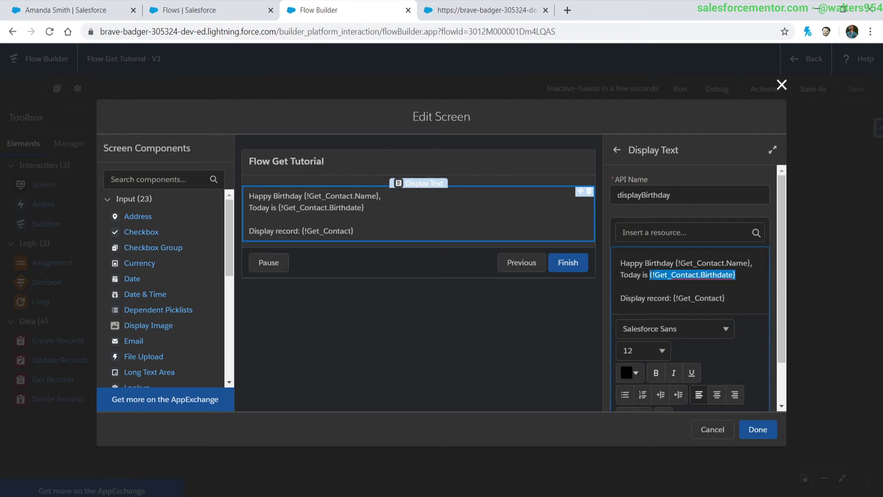
key(ctrl+c)
click(749, 275)
key(Return)
key(ctrl+v)
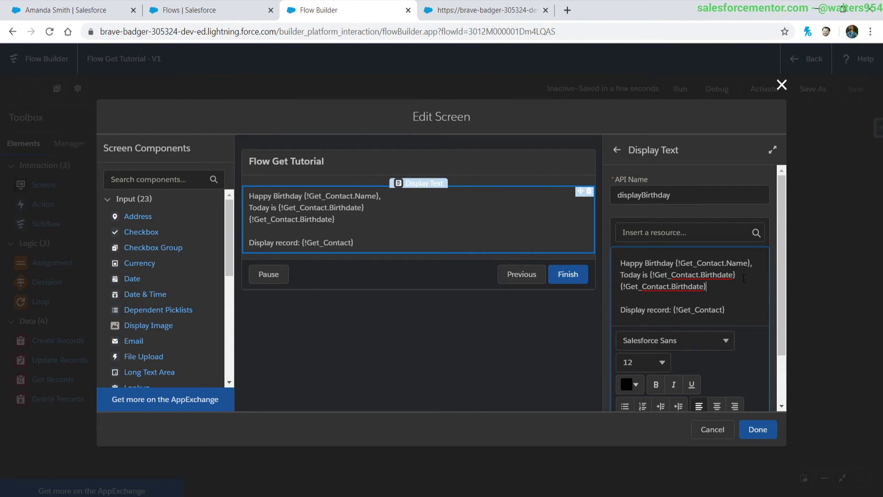
key(BackSpace)
key(BackSpace)
key(BackSpace)
key(BackSpace)
key(BackSpace)
key(BackSpace)
key(BackSpace)
key(BackSpace)
key(BackSpace)
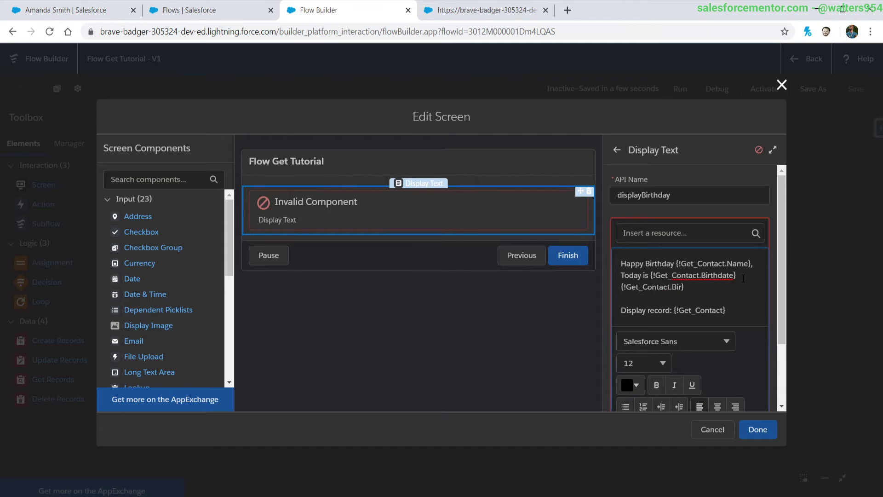
text(FirstName)
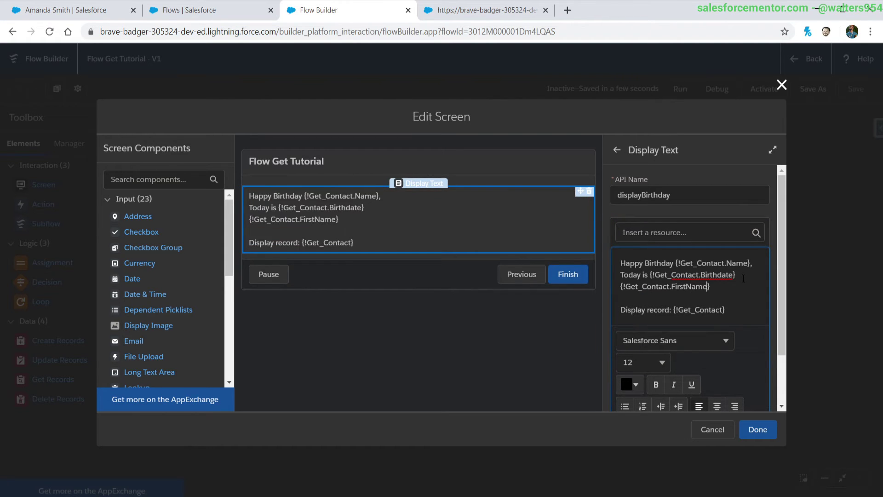
click(757, 429)
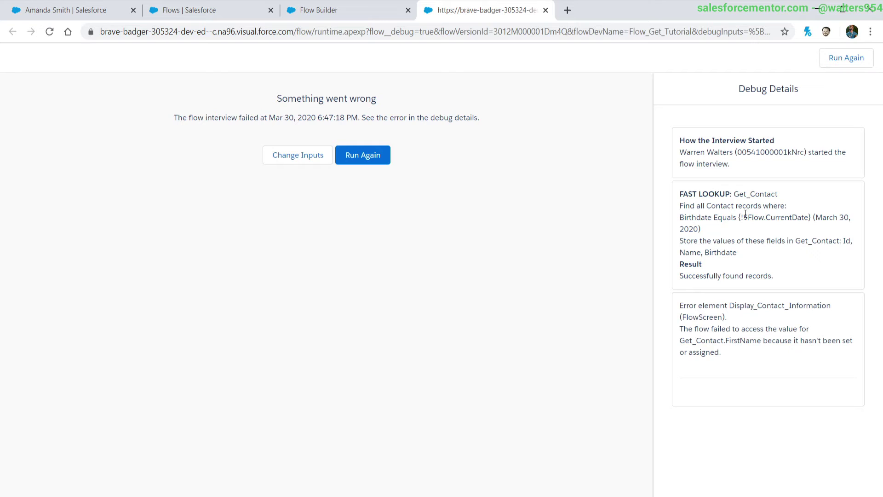
drag(734, 353, 686, 340)
Add FirstName as the fourth stored field in Get Contact and verify the debug greeting shows it.
click(318, 10)
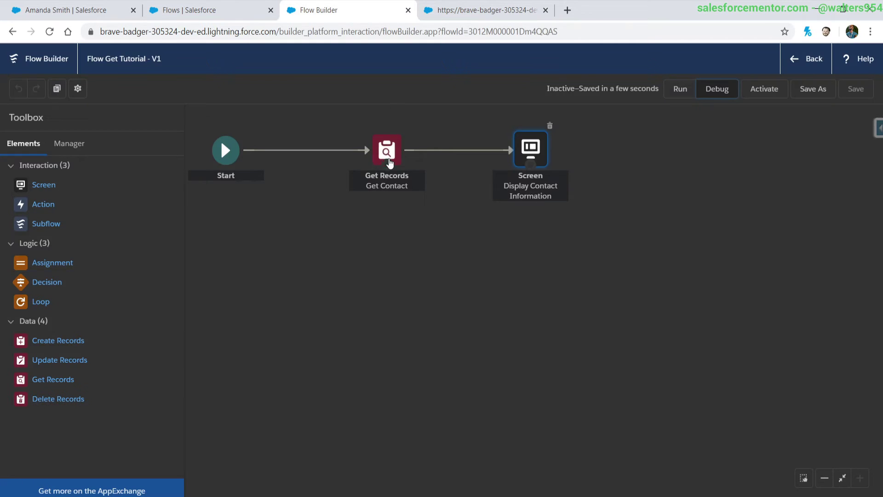
double_click(386, 148)
scroll(290, 331, down, 1)
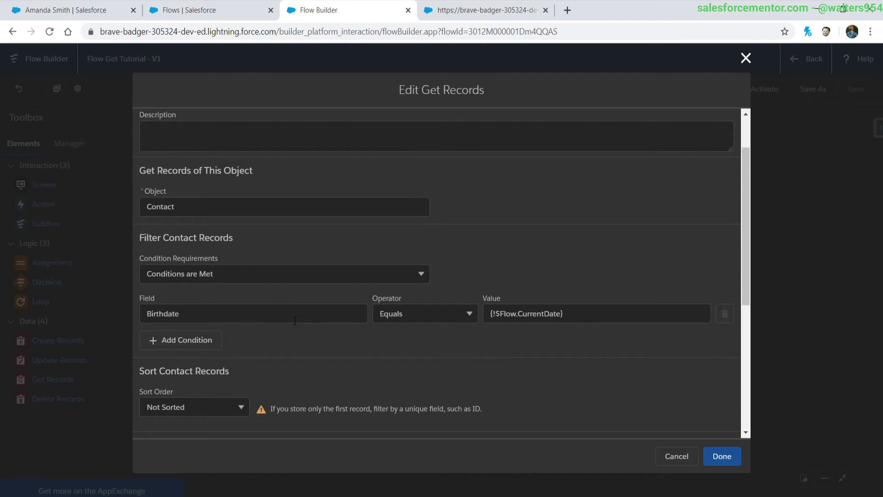
scroll(291, 324, down, 5)
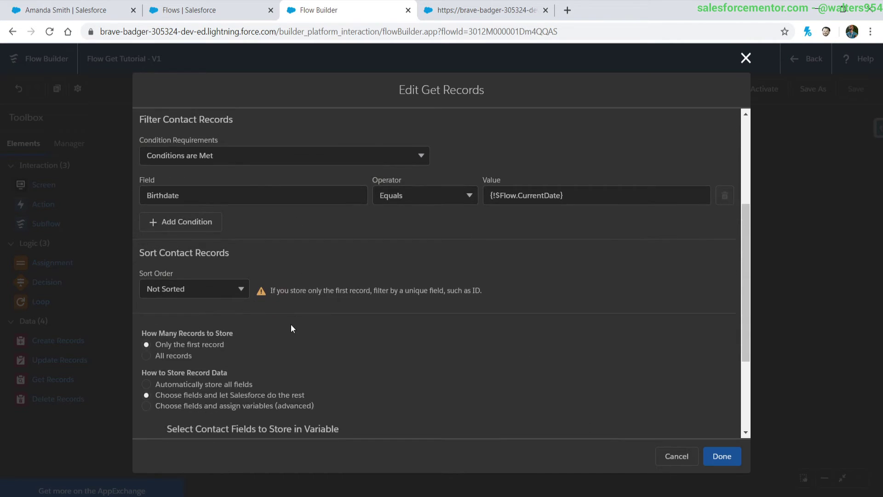
click(221, 421)
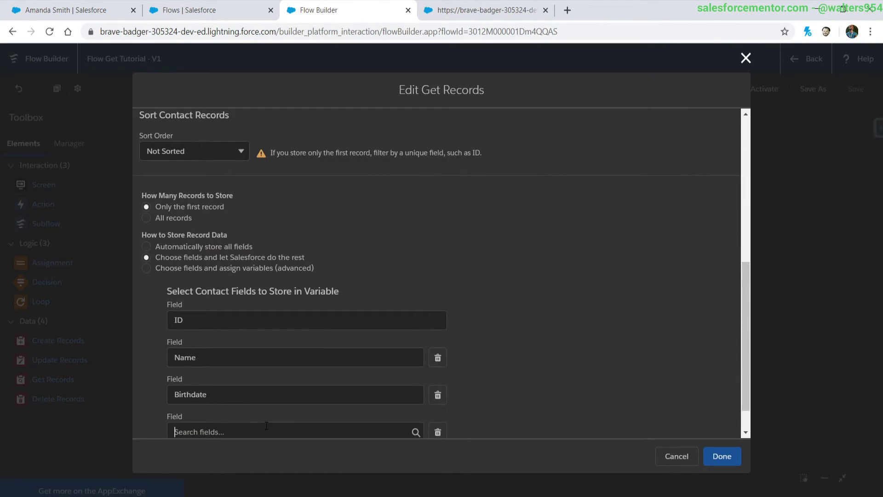
text(first)
click(253, 413)
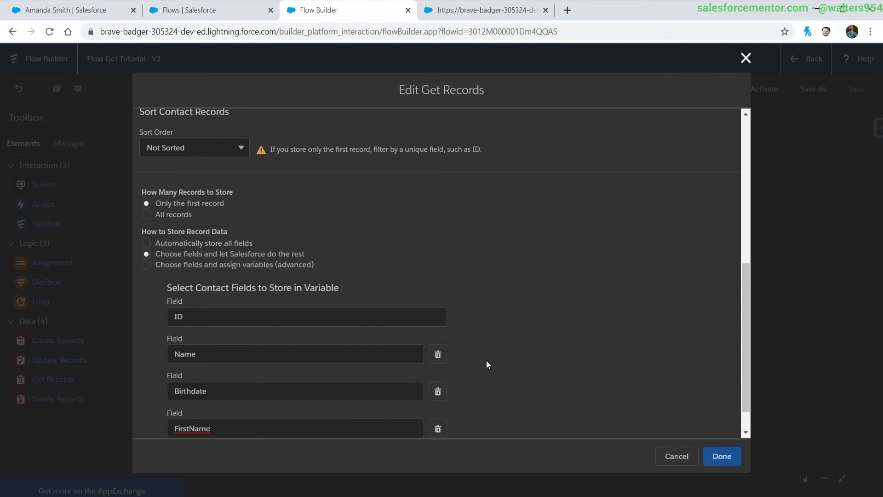
scroll(487, 360, down, 1)
click(718, 457)
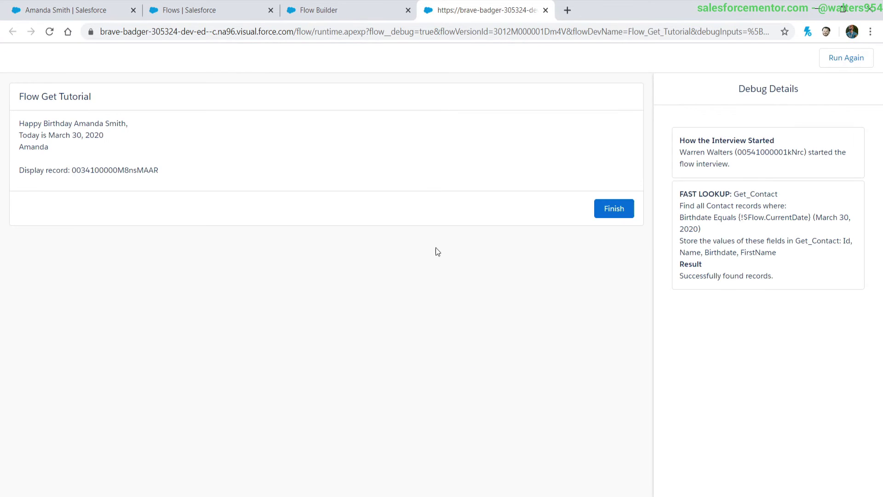
drag(18, 148, 80, 148)
Switch Get Contact to automatically store all fields, deleting the manual field assignments.
middle_click(494, 18)
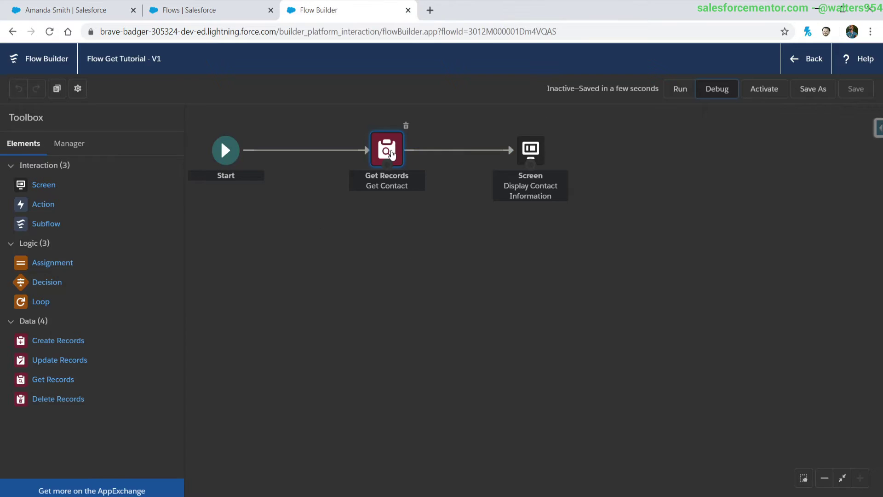
double_click(390, 154)
scroll(388, 311, down, 5)
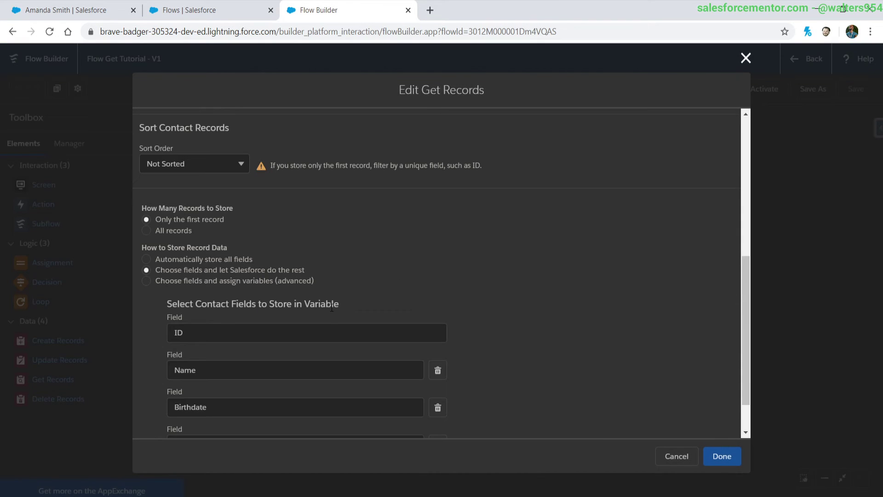
scroll(184, 219, up, 3)
scroll(184, 219, down, 4)
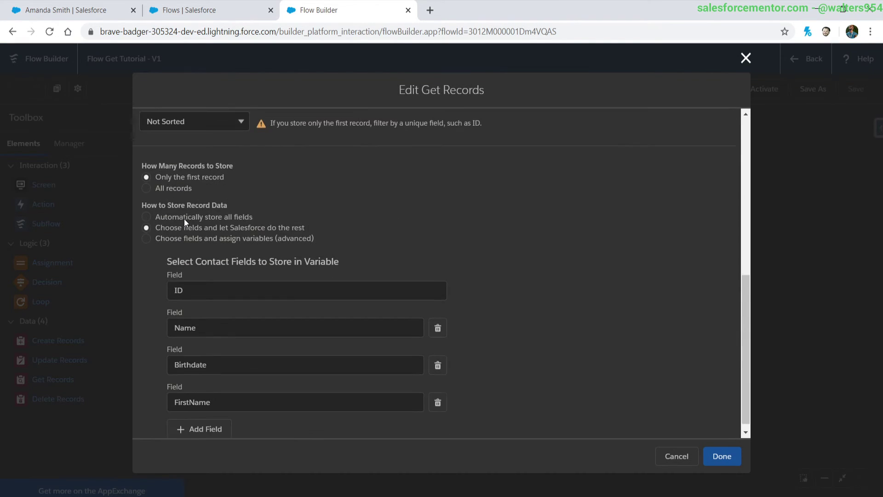
click(195, 209)
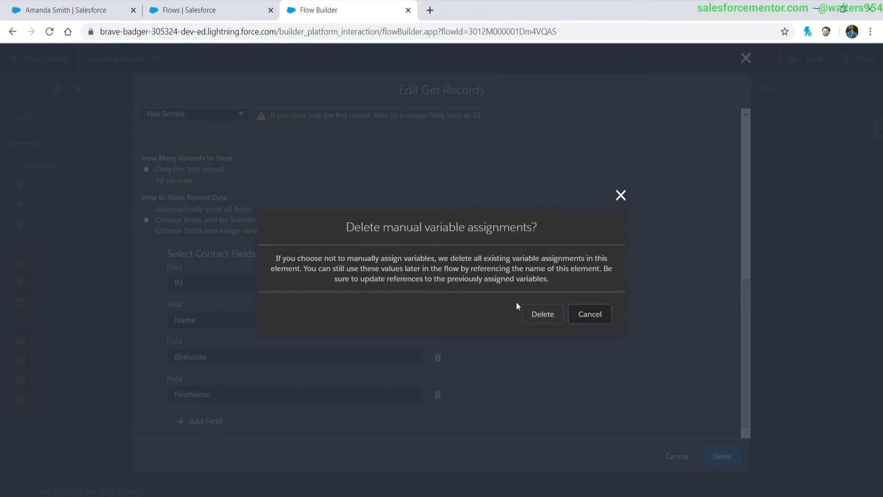
click(540, 315)
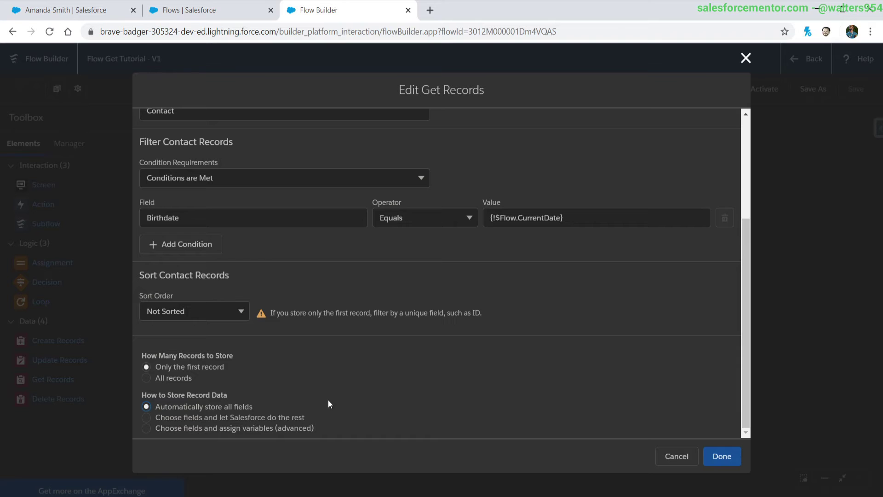
click(722, 456)
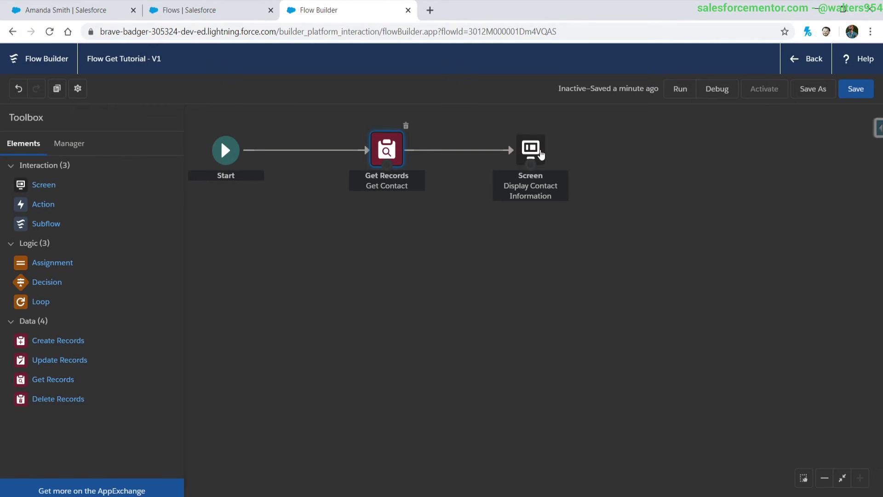
Review the Display Contact Information screen, save the flow and start a debug run.
click(542, 155)
double_click(542, 155)
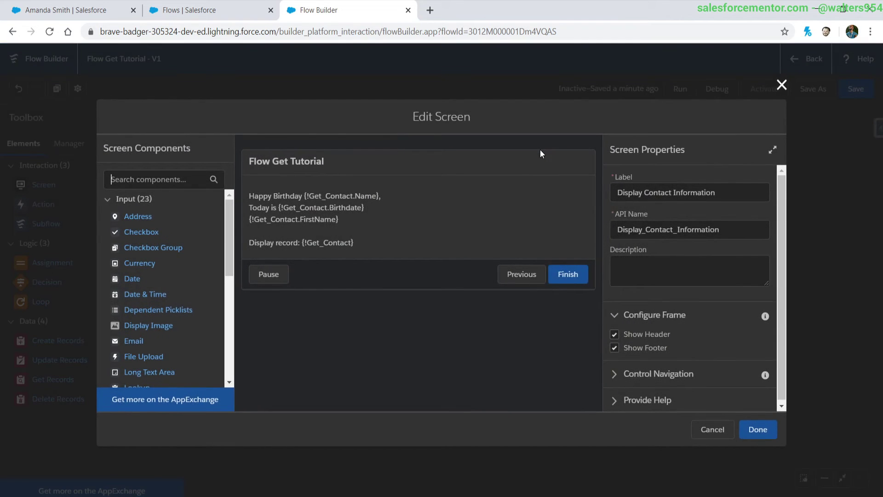
click(369, 230)
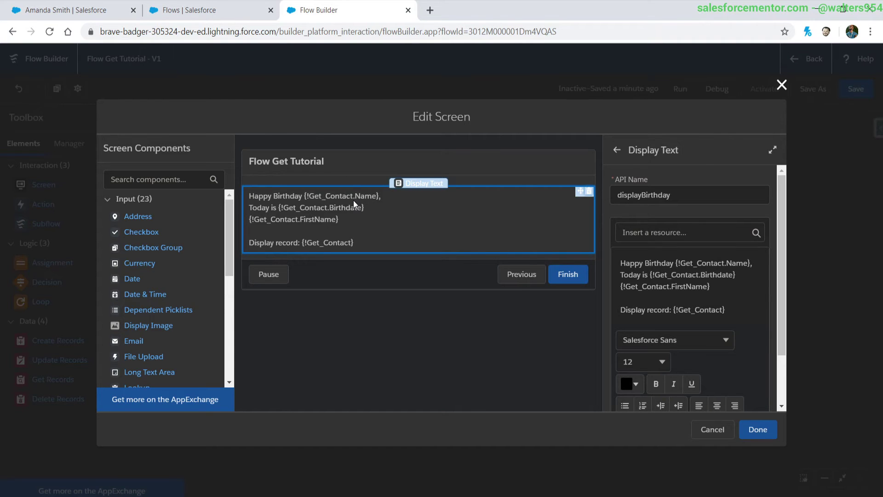
click(755, 433)
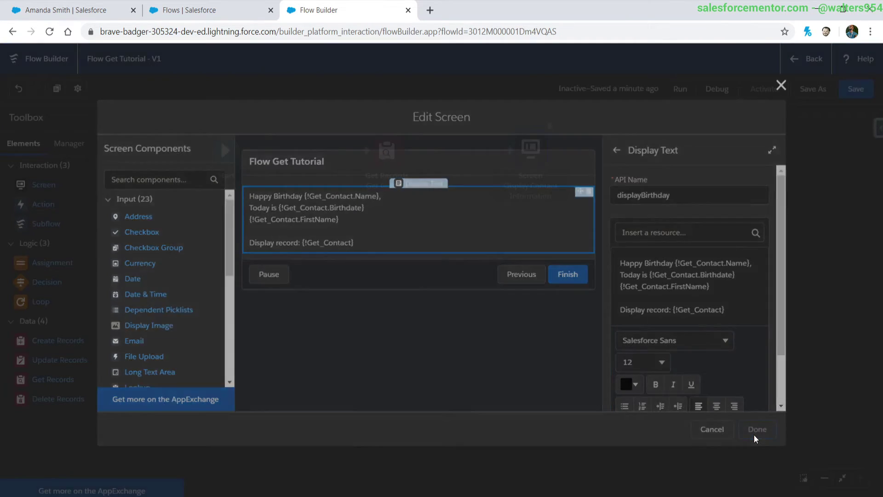
click(850, 95)
click(707, 93)
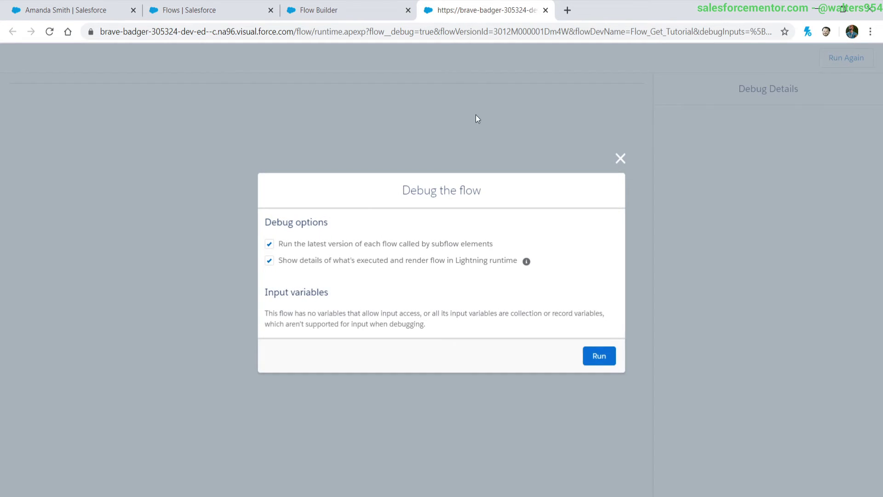
Run the debug and check the greeting lines in the output.
click(600, 358)
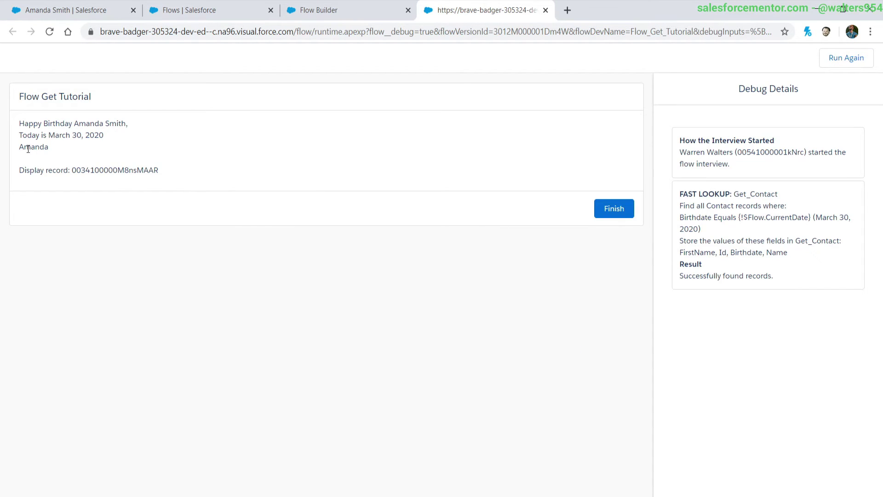
drag(37, 123, 208, 151)
click(208, 156)
click(348, 9)
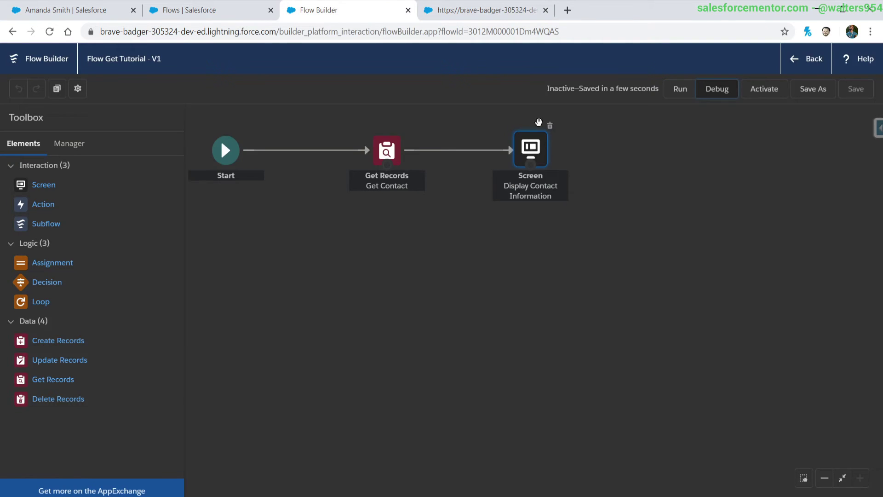
Add a {!Get_Contact.LastName} line after FirstName, save and debug, then return to the Flows list.
double_click(539, 151)
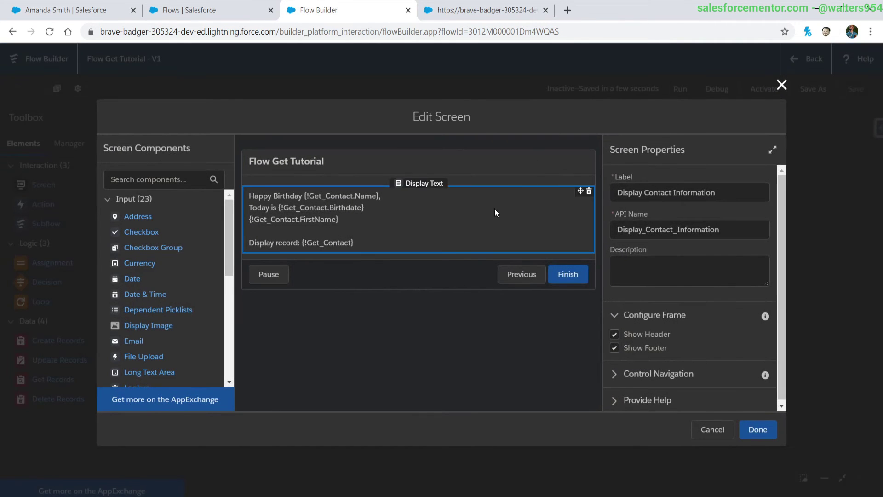
click(491, 211)
triple_click(732, 290)
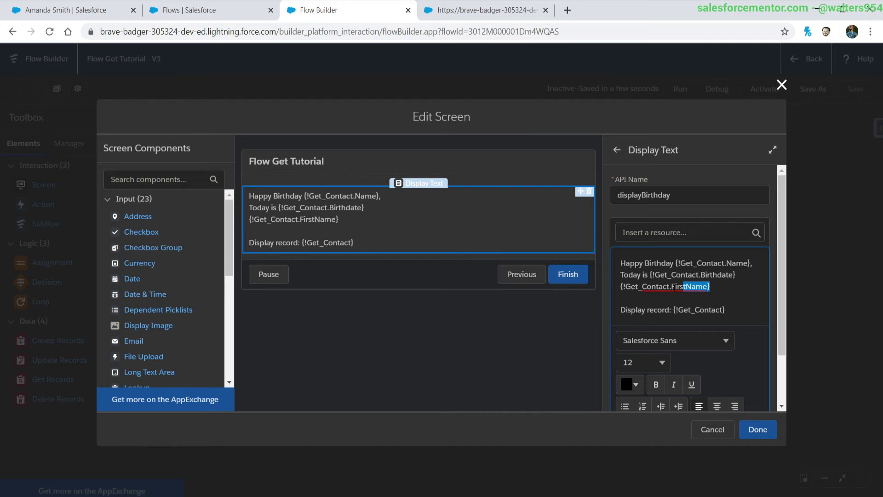
key(ctrl+c)
click(732, 290)
key(Return)
key(ctrl+v)
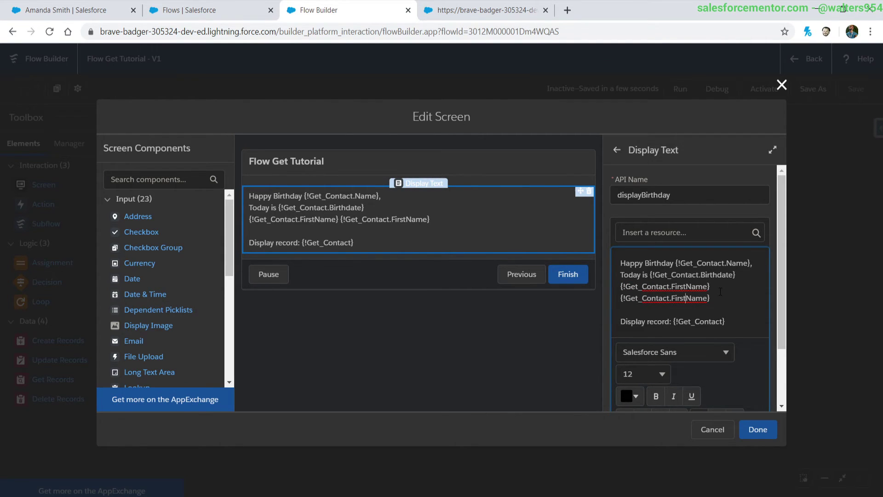
key(BackSpace)
key(BackSpace)
key(BackSpace)
key(BackSpace)
key(BackSpace)
text(Last)
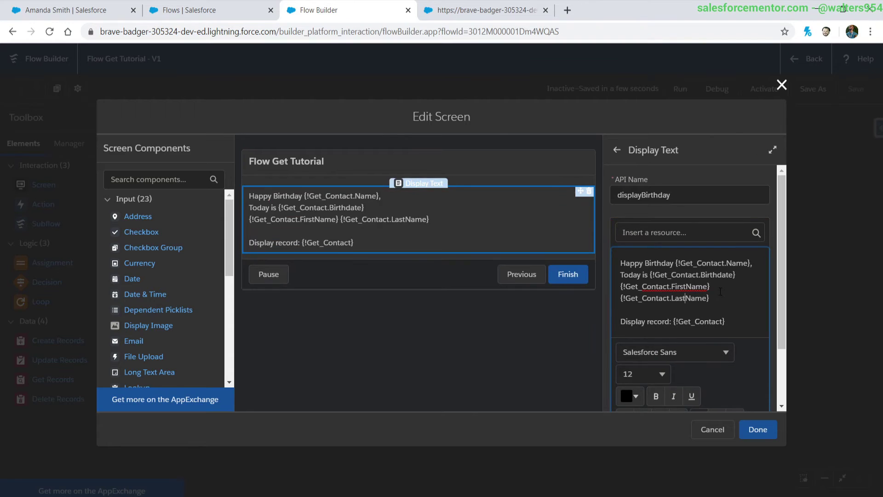
click(764, 433)
click(853, 85)
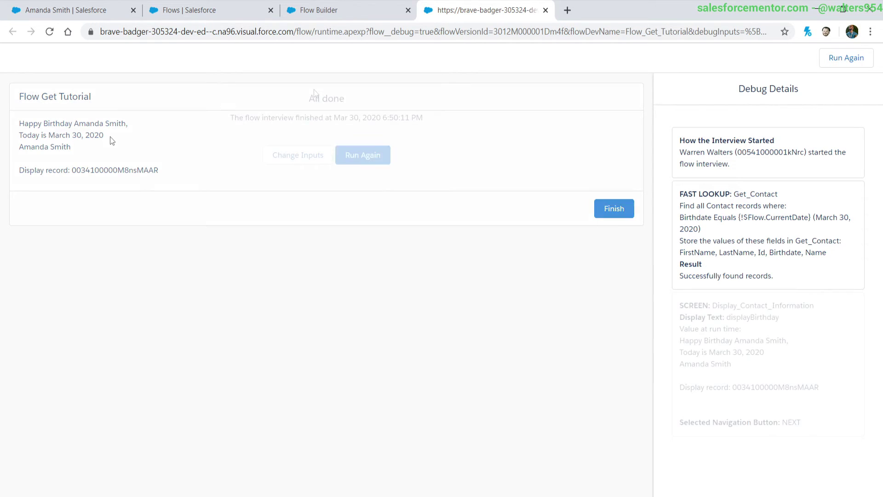
click(195, 7)
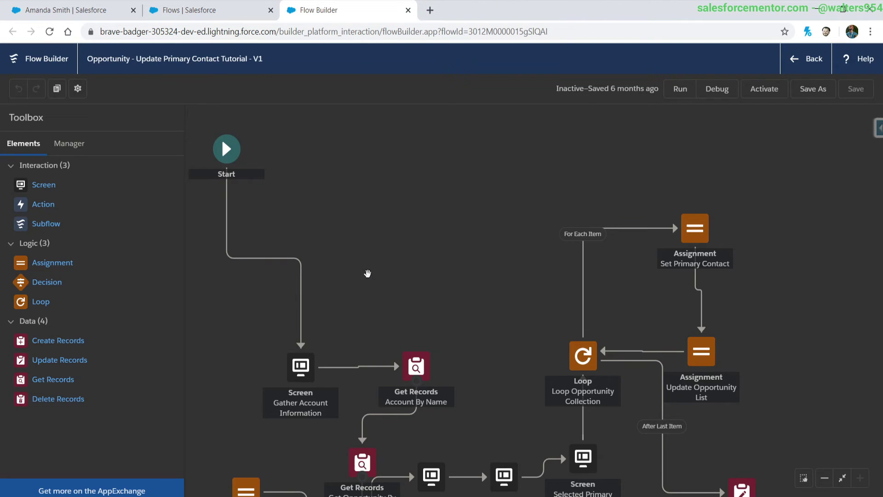
Move Get Opportunity By Account Name up and left, then review the flow's resources in the Manager list.
drag(523, 347, 553, 228)
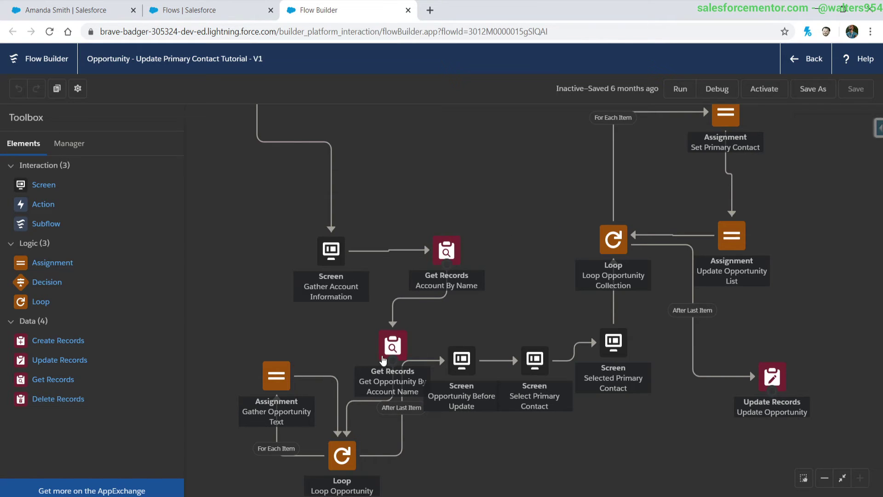
drag(385, 356, 378, 338)
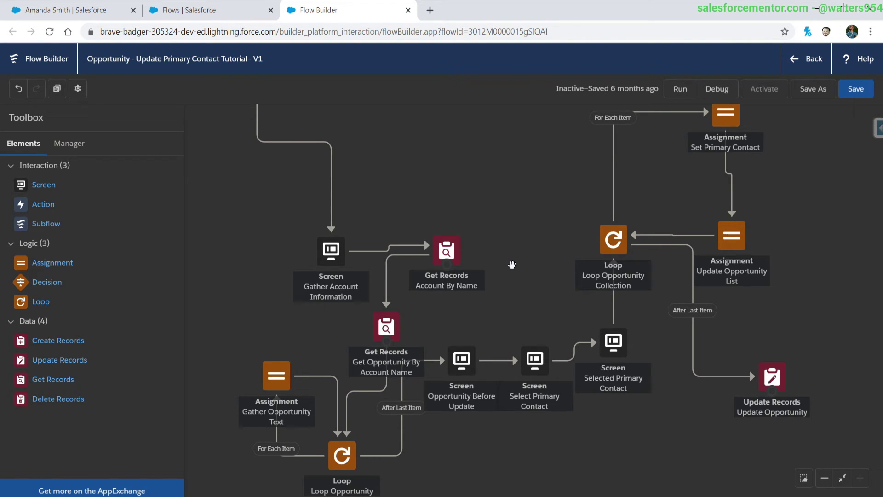
click(55, 141)
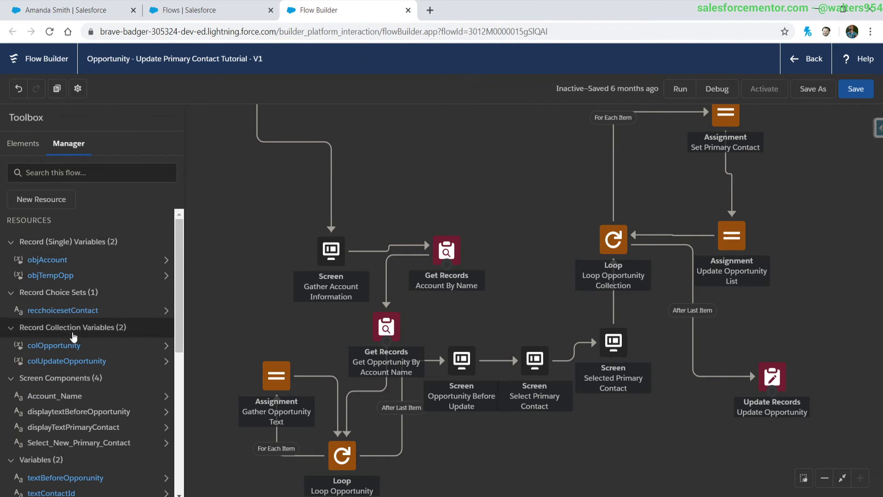
scroll(76, 313, down, 2)
scroll(81, 425, down, 3)
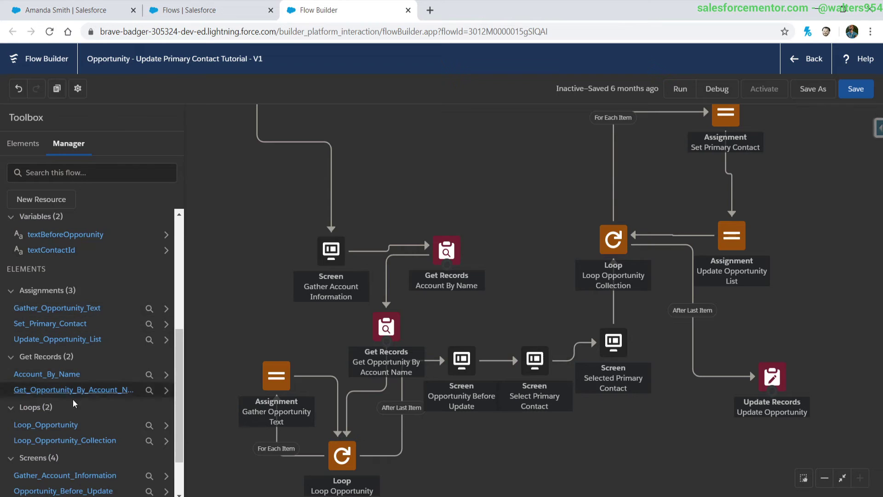
scroll(92, 437, up, 5)
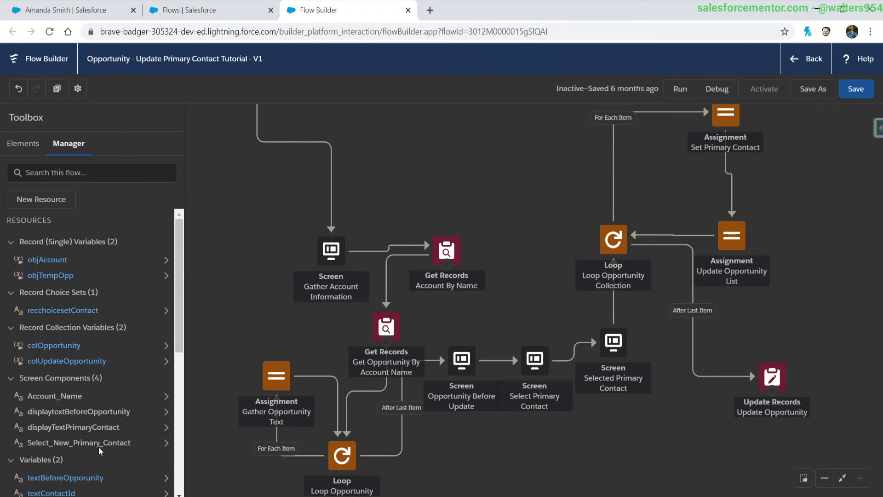
Switch Account By Name to 'Automatically store all fields', dropping the objAccount assignment, then open Get Opportunity By Account Name.
double_click(450, 247)
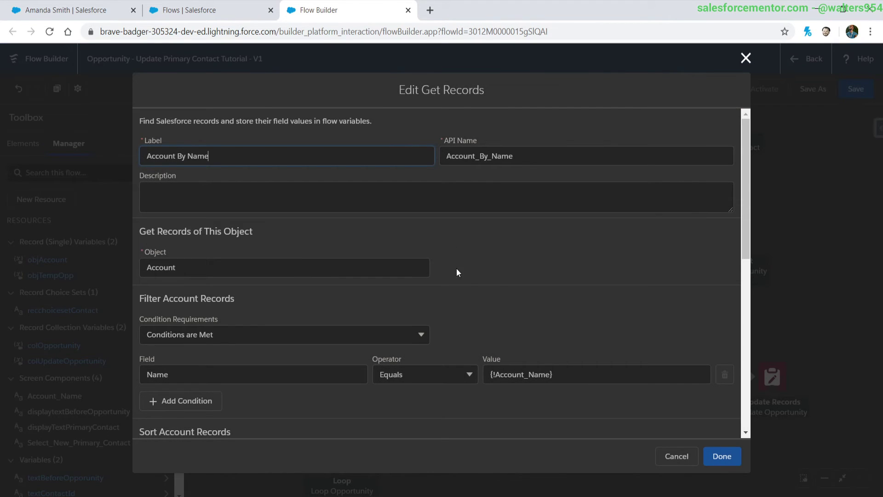
scroll(465, 330, down, 3)
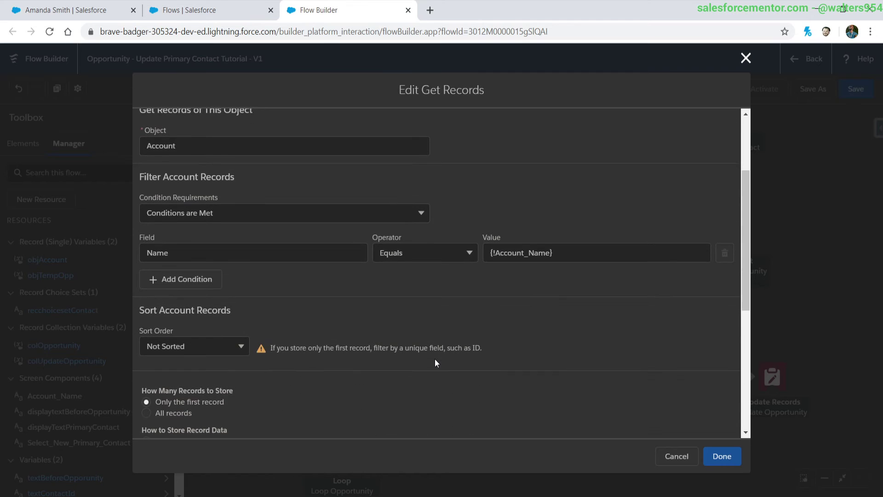
scroll(367, 315, down, 1)
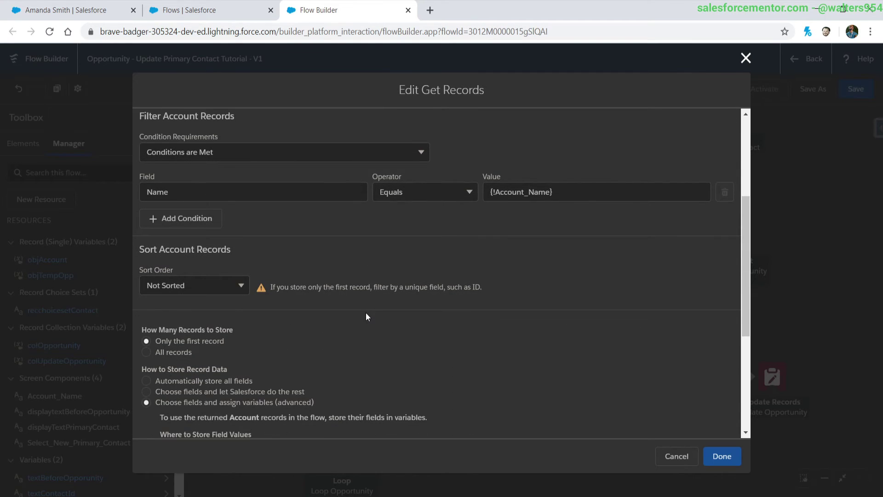
scroll(364, 322, down, 3)
scroll(362, 330, down, 2)
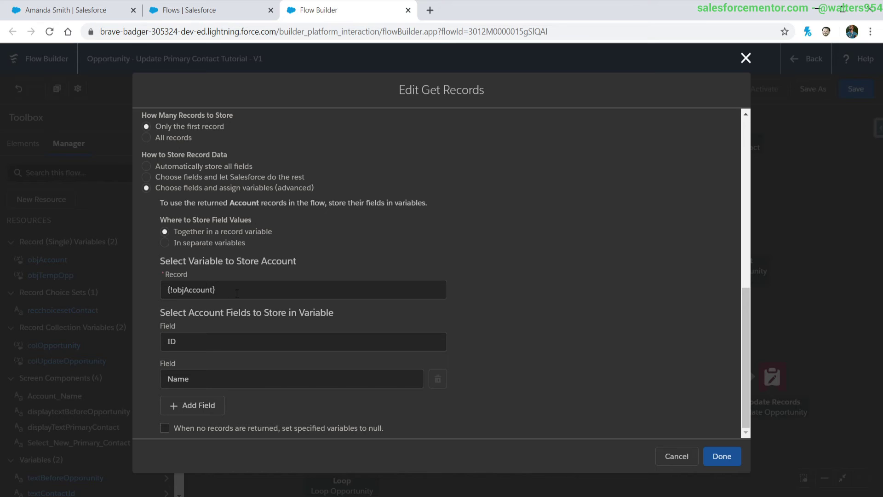
drag(234, 292, 169, 293)
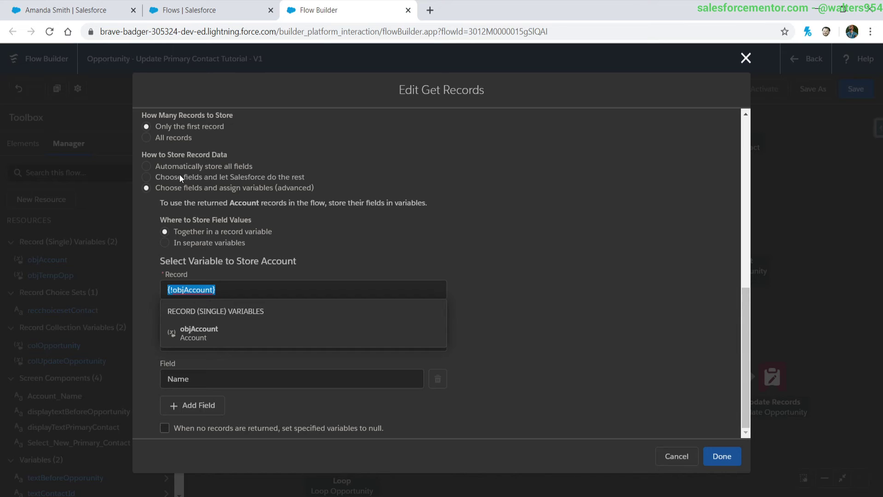
click(191, 164)
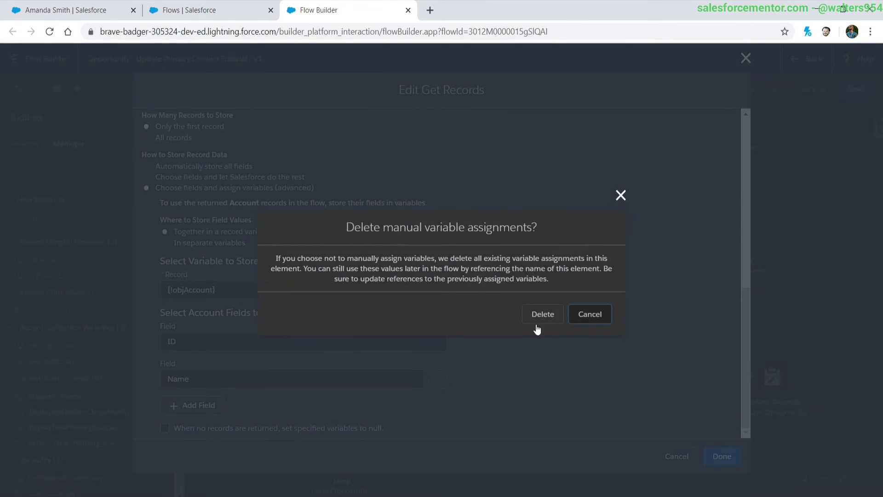
click(543, 323)
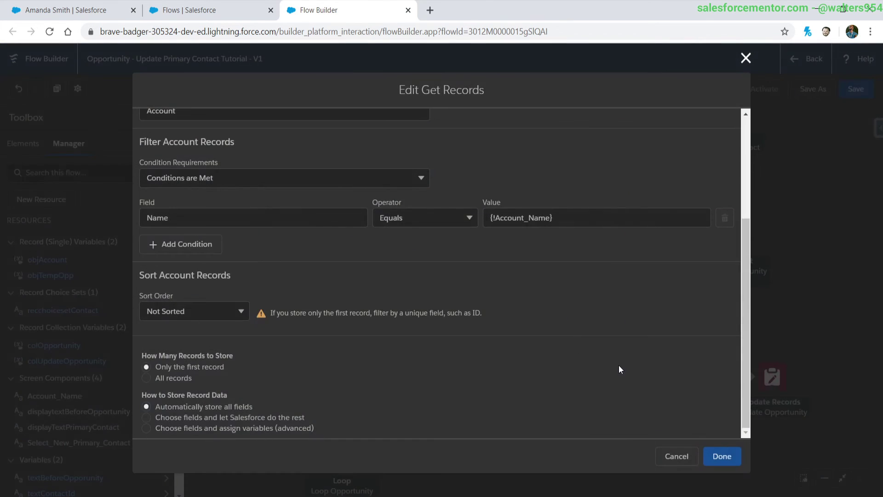
click(722, 457)
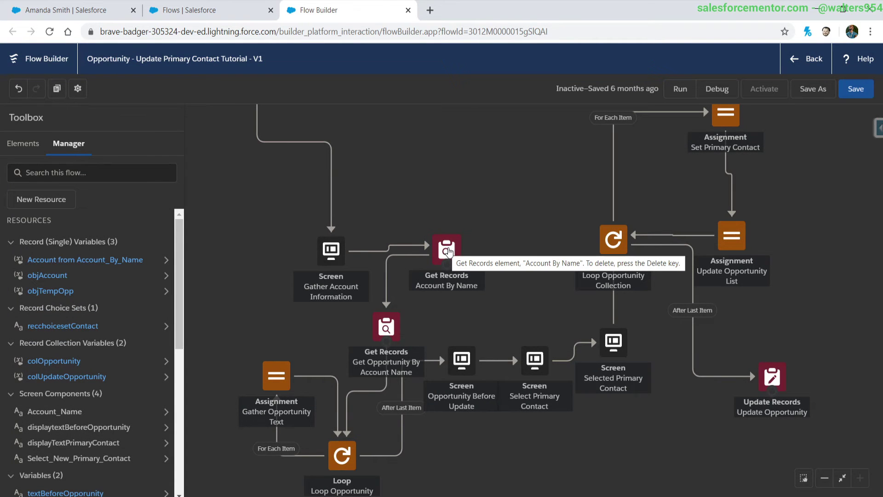
double_click(389, 329)
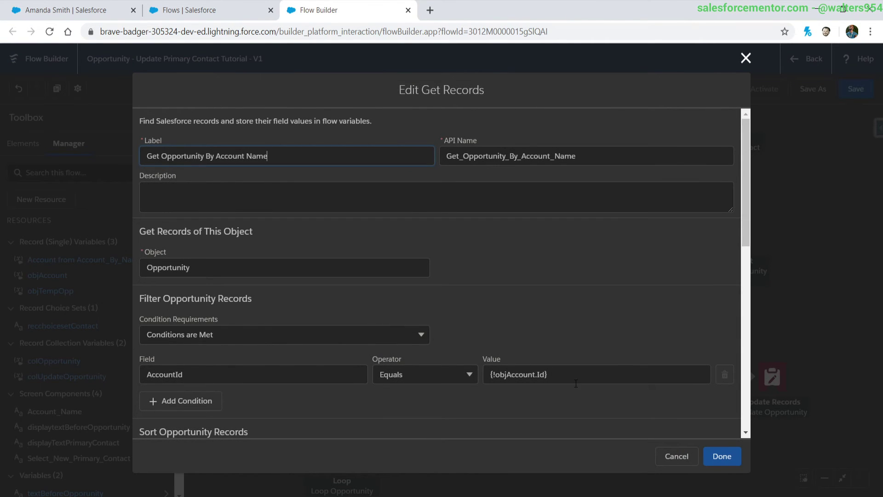
double_click(510, 375)
Replace the objAccount filter value with {!Account_By_Name.Id}.
drag(578, 383, 455, 363)
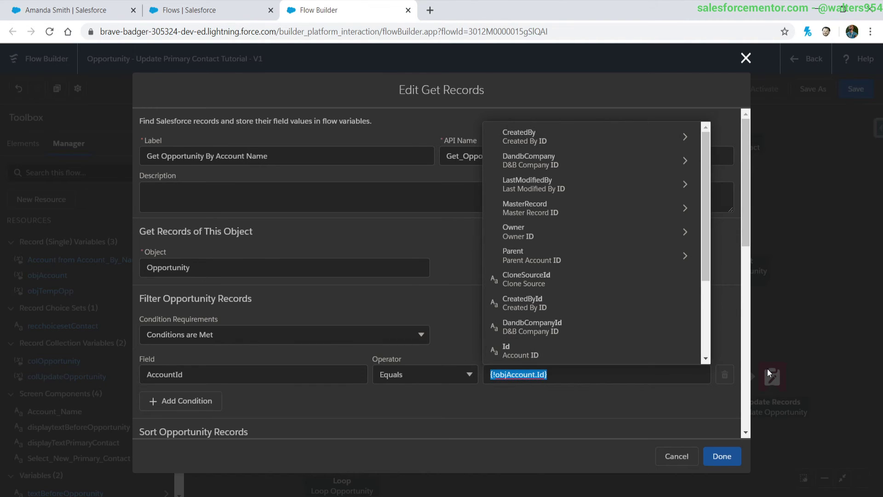
key(BackSpace)
scroll(557, 277, down, 1)
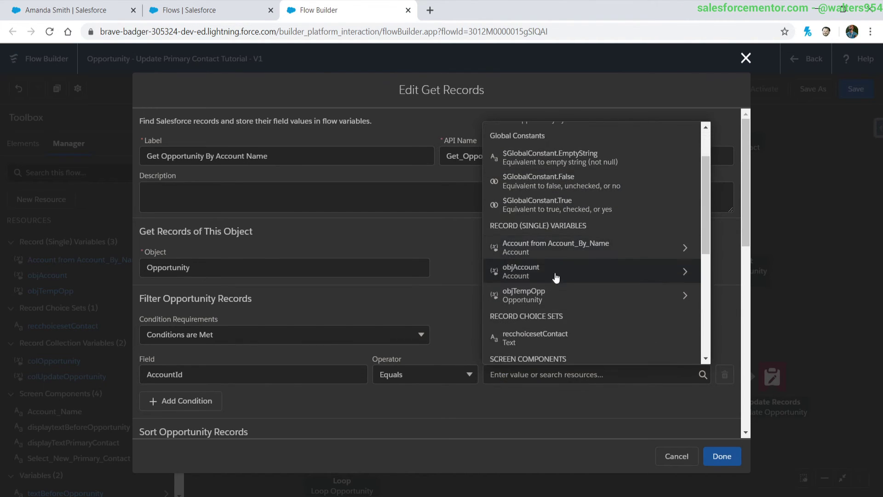
click(592, 257)
text(id)
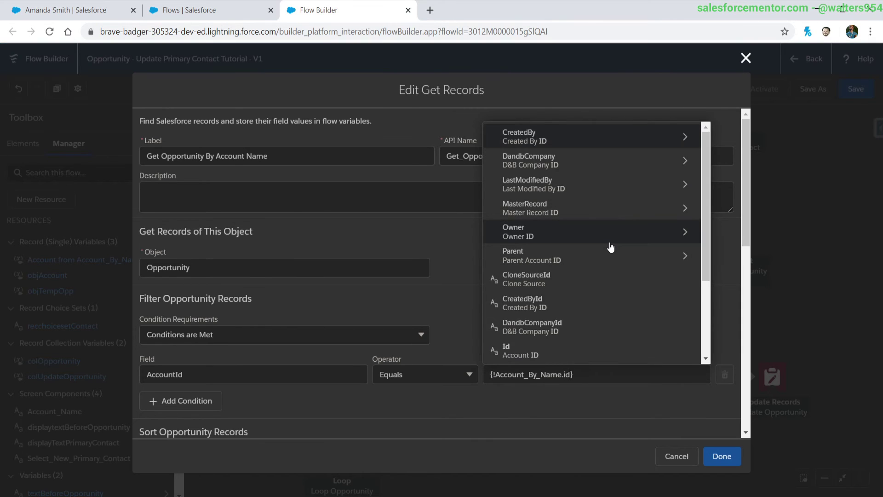
click(507, 352)
Set the opportunity lookup to 'Automatically store all fields', deleting the manual assignments, and save.
scroll(484, 360, down, 3)
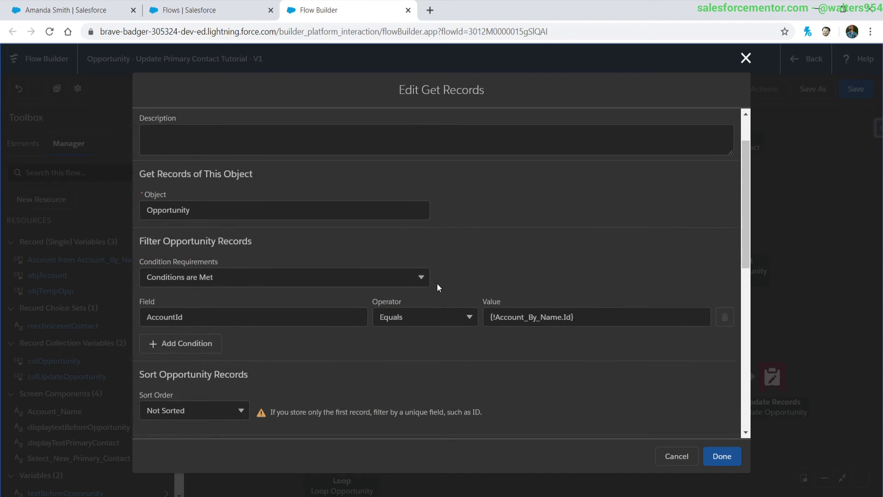
scroll(504, 307, down, 5)
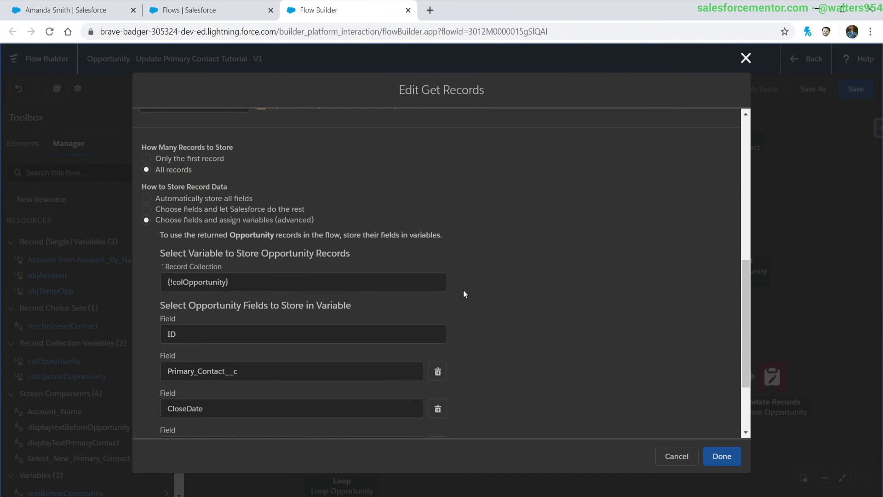
scroll(454, 270, down, 2)
scroll(483, 283, up, 2)
click(183, 198)
click(556, 316)
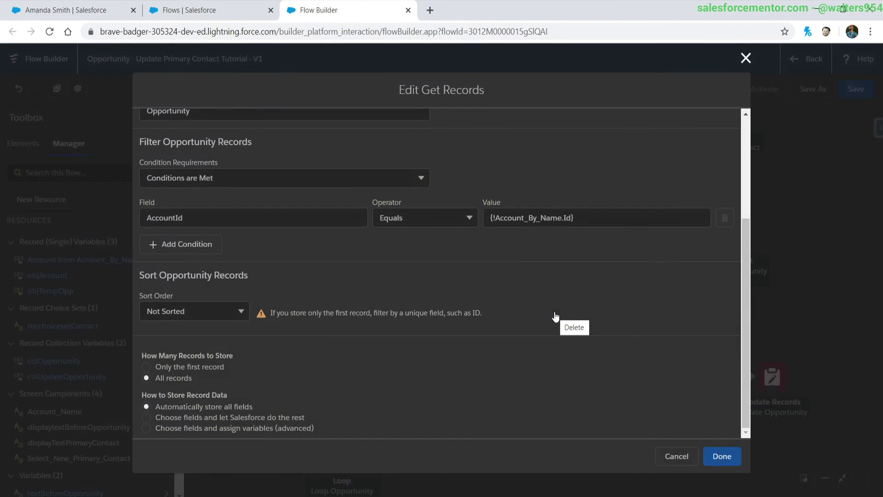
click(722, 456)
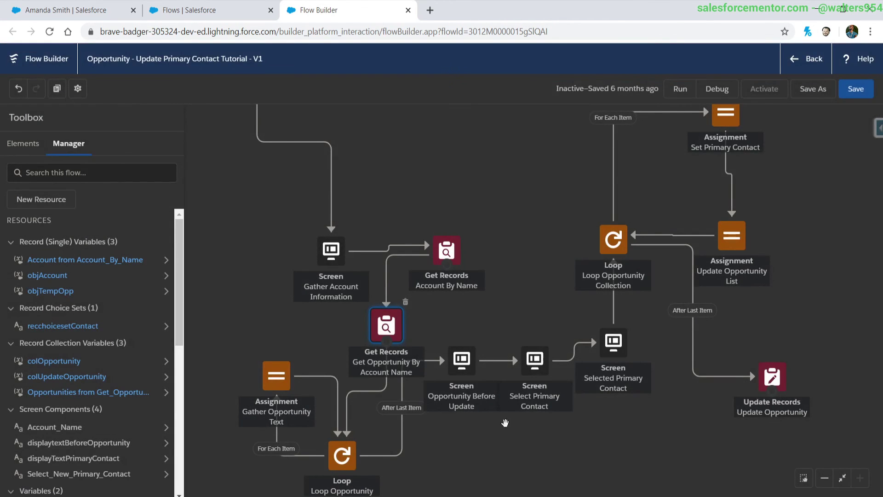
Check in the Manager list where objAccount is still used.
scroll(55, 290, down, 3)
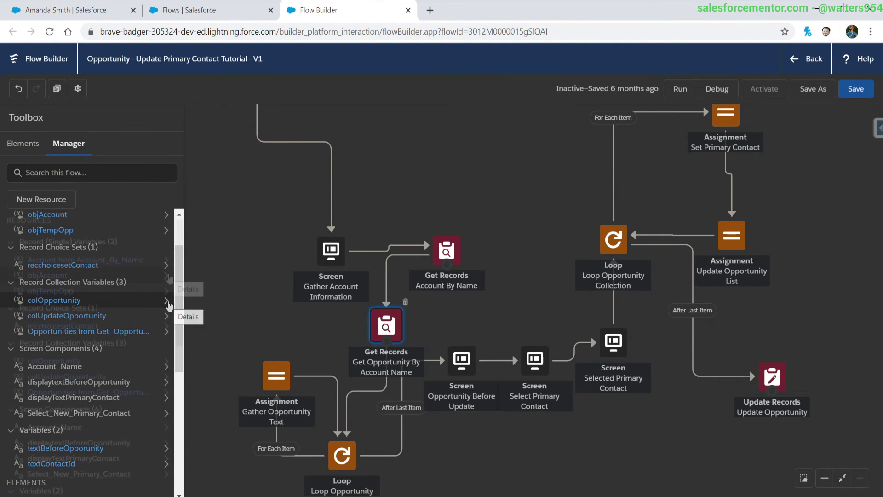
click(166, 276)
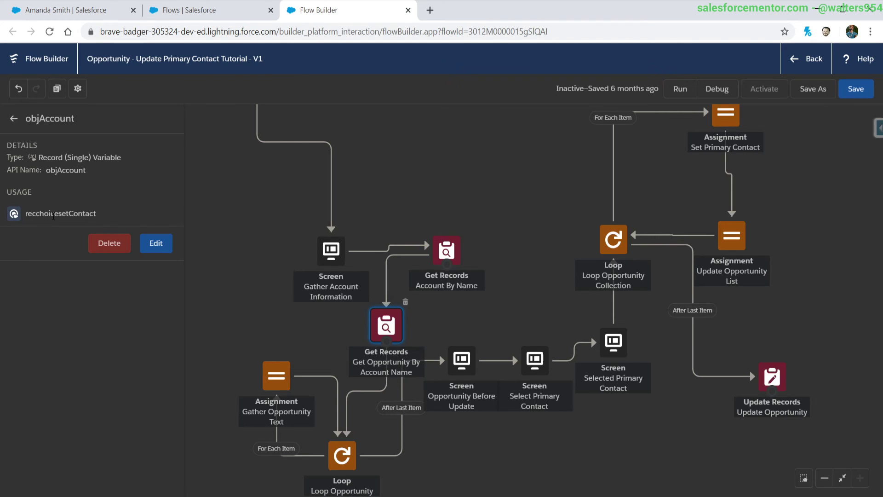
click(14, 118)
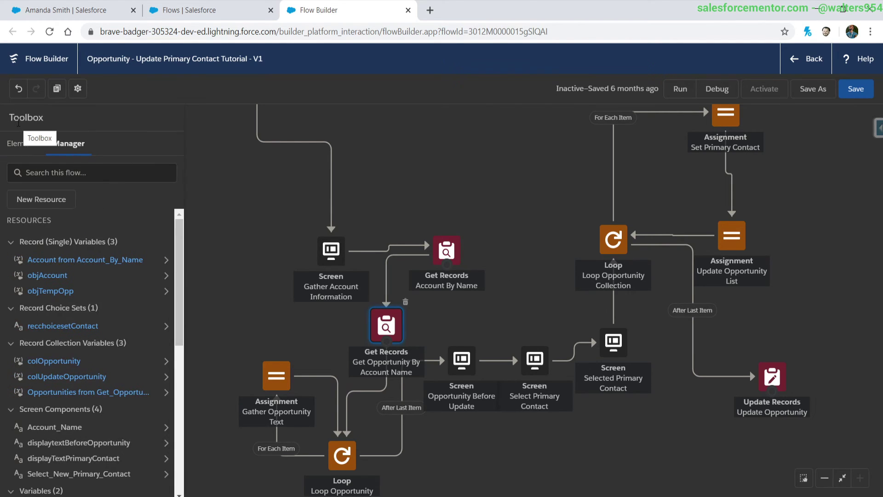
Replace recchoicesetContact's objAccount filter value with {!Account_By_Name.Id} and save.
click(78, 326)
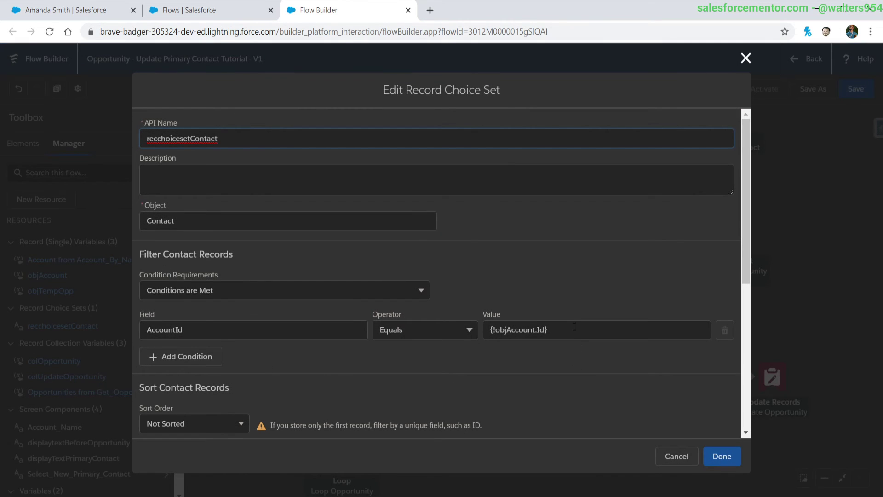
drag(574, 326, 483, 327)
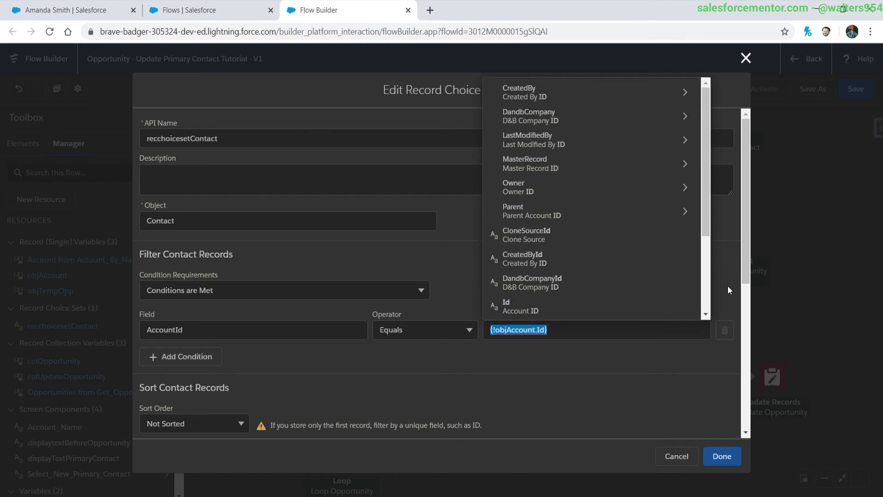
key(BackSpace)
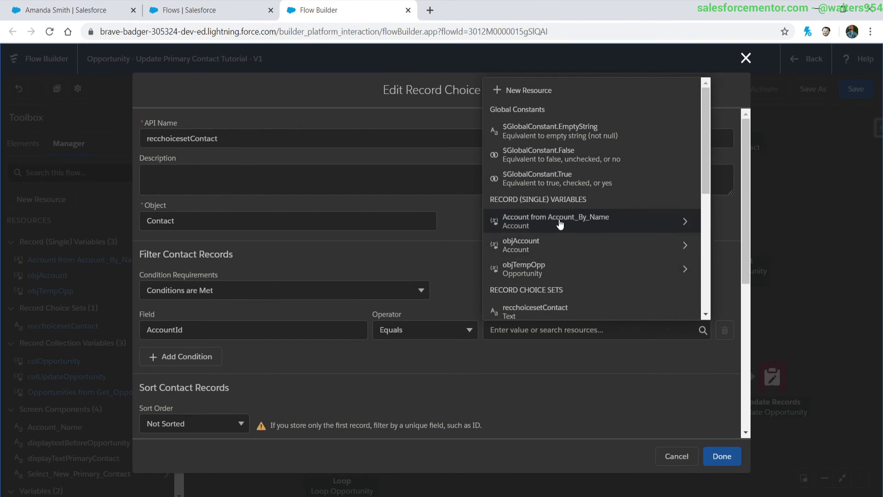
click(623, 212)
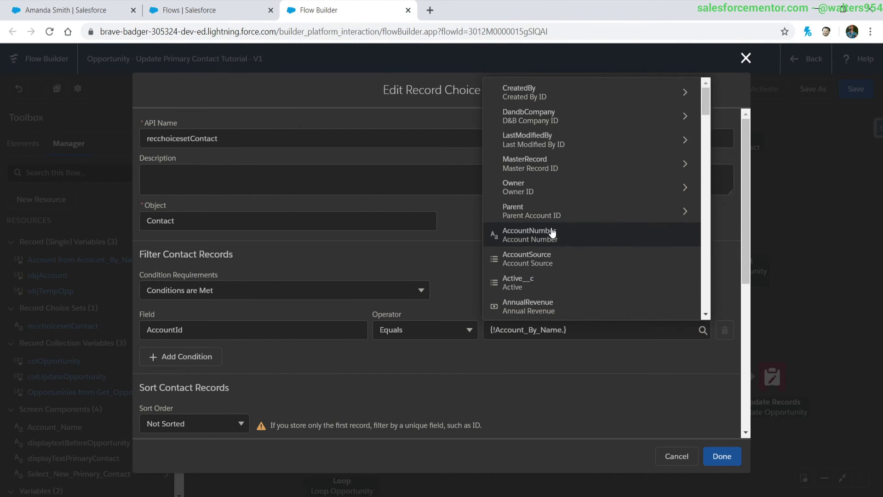
text(Id)
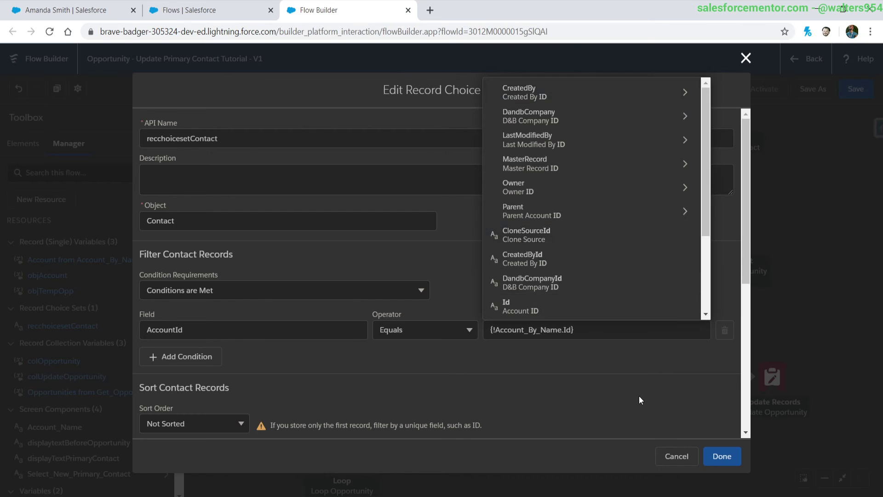
click(721, 456)
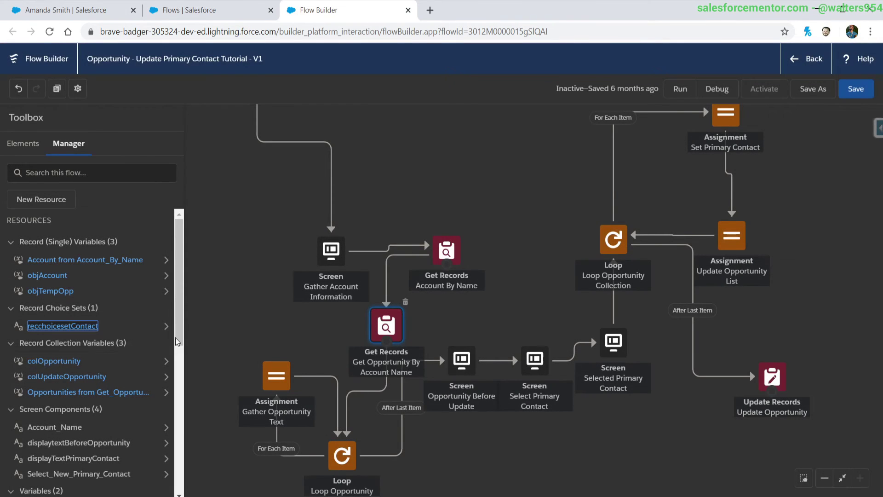
Delete the unused objAccount variable and check where colOpportunity is used.
click(166, 276)
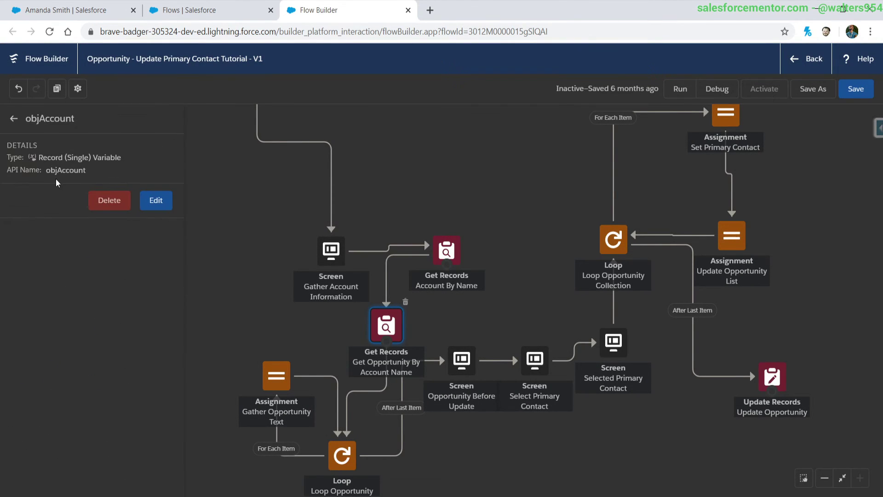
click(125, 202)
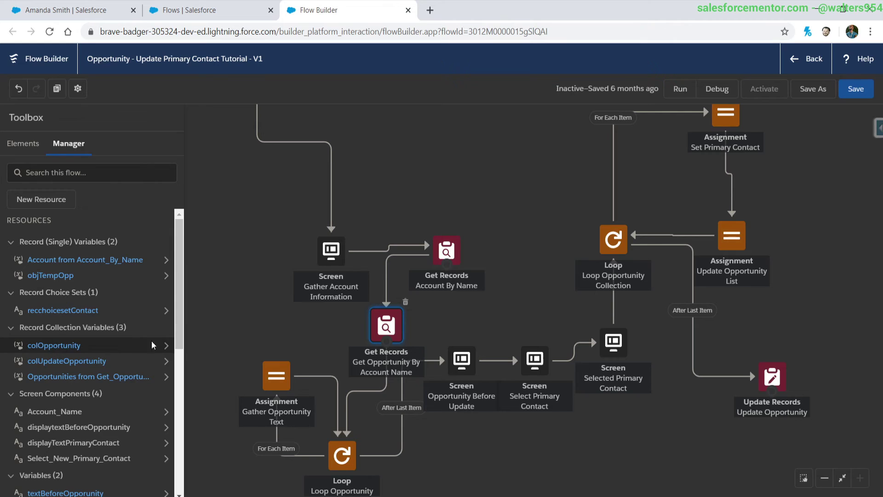
click(166, 346)
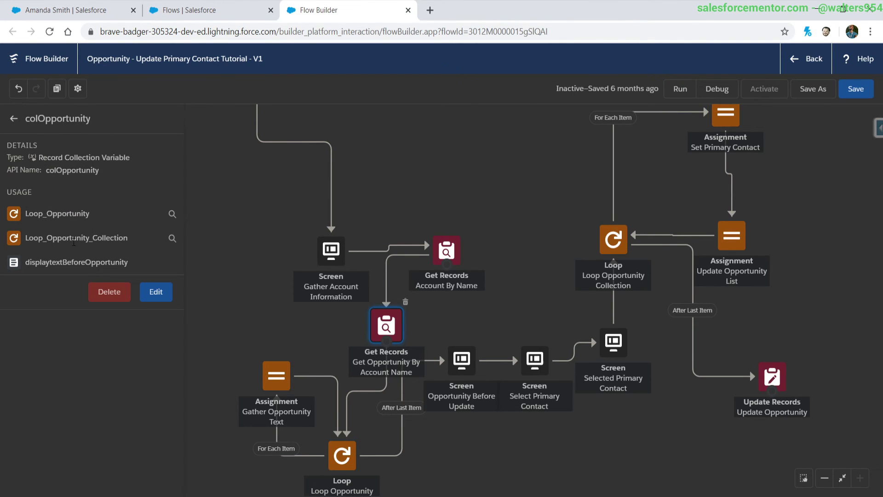
click(309, 357)
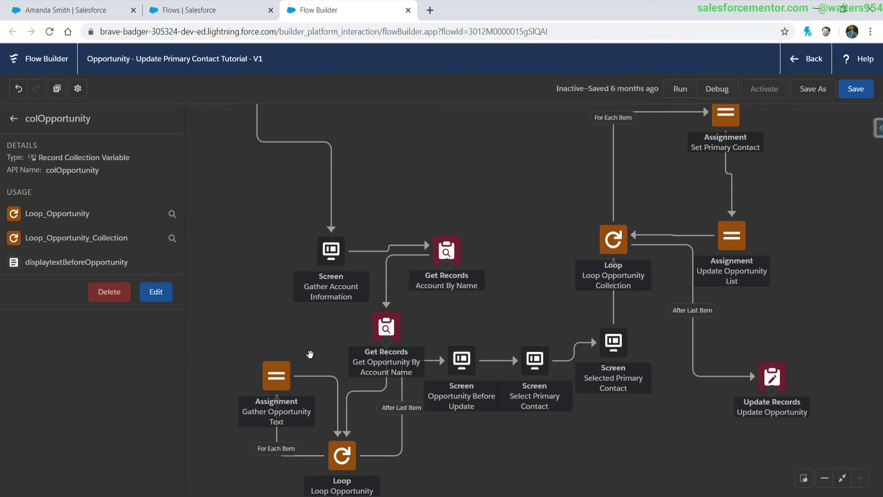
Make Loop Opportunity iterate over Opportunities from Get_Opportunity_By_Account_Name instead of colOpportunity.
double_click(346, 465)
click(235, 279)
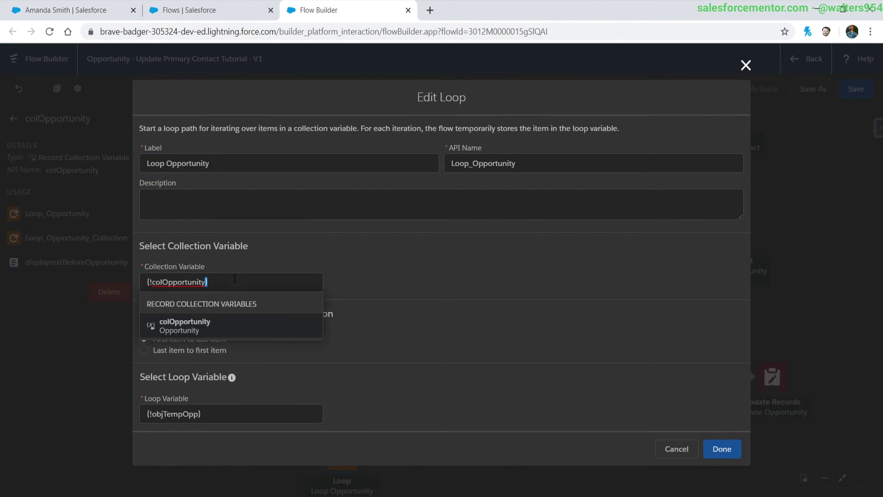
key(BackSpace)
key(BackSpace)
key(BackSpace)
key(BackSpace)
key(BackSpace)
key(BackSpace)
key(BackSpace)
key(BackSpace)
key(BackSpace)
key(BackSpace)
key(BackSpace)
key(BackSpace)
key(BackSpace)
key(BackSpace)
key(BackSpace)
key(BackSpace)
key(BackSpace)
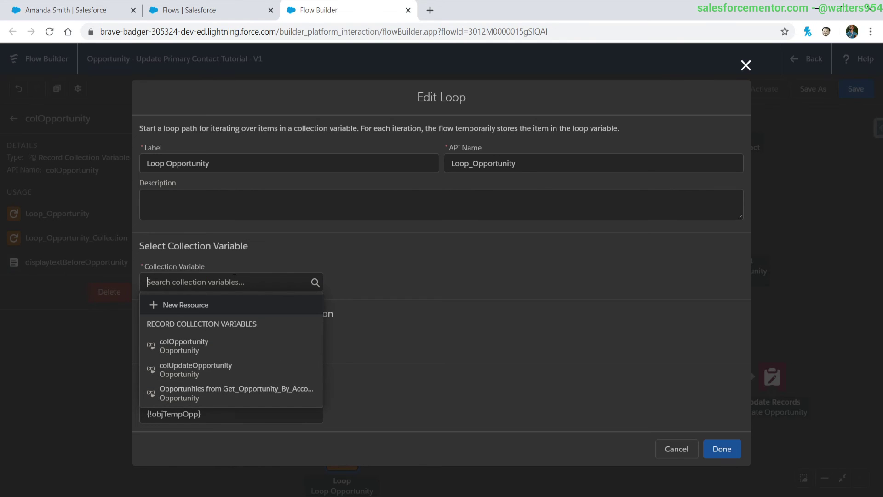
click(244, 393)
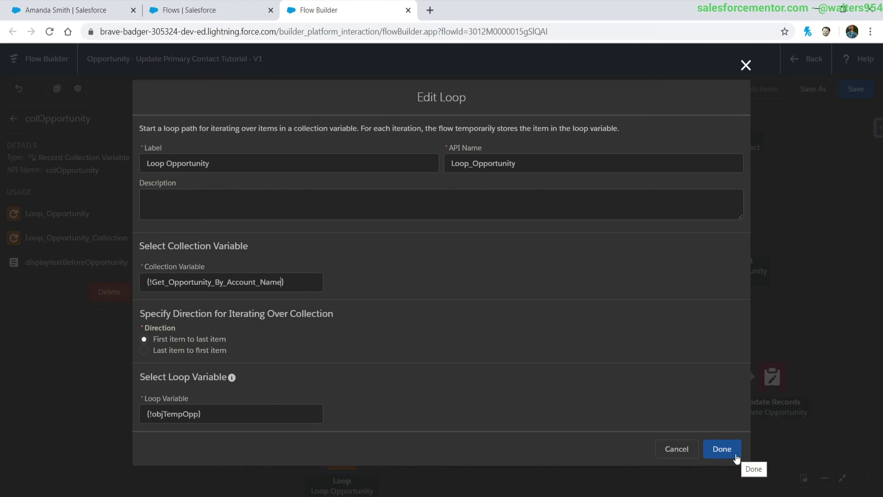
click(722, 449)
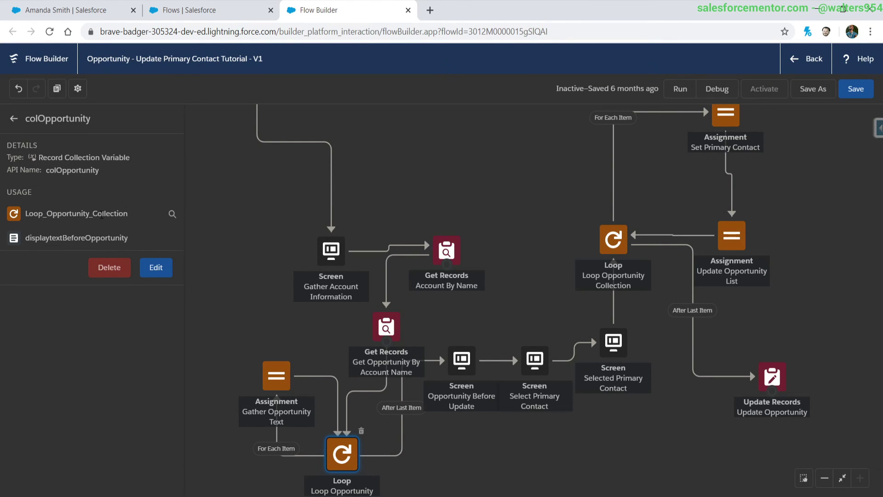
Make Loop Opportunity Collection iterate over Opportunities from Get_Opportunity_By_Account_Name too.
double_click(614, 239)
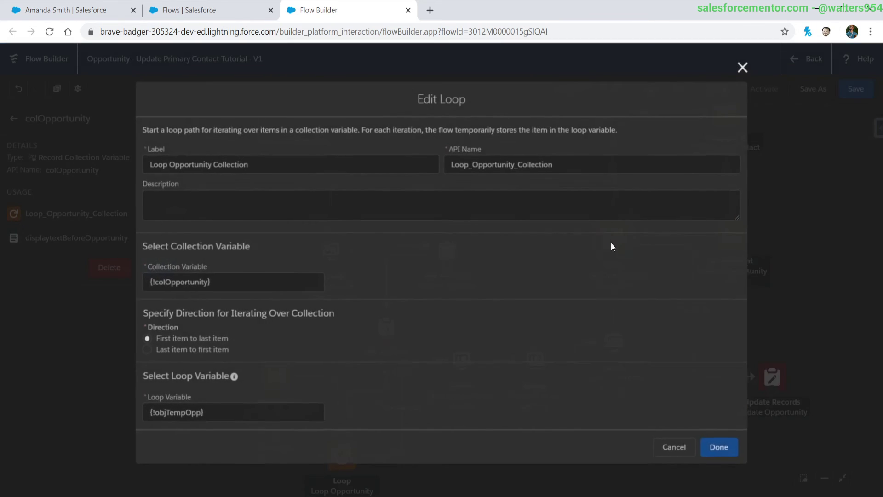
click(203, 278)
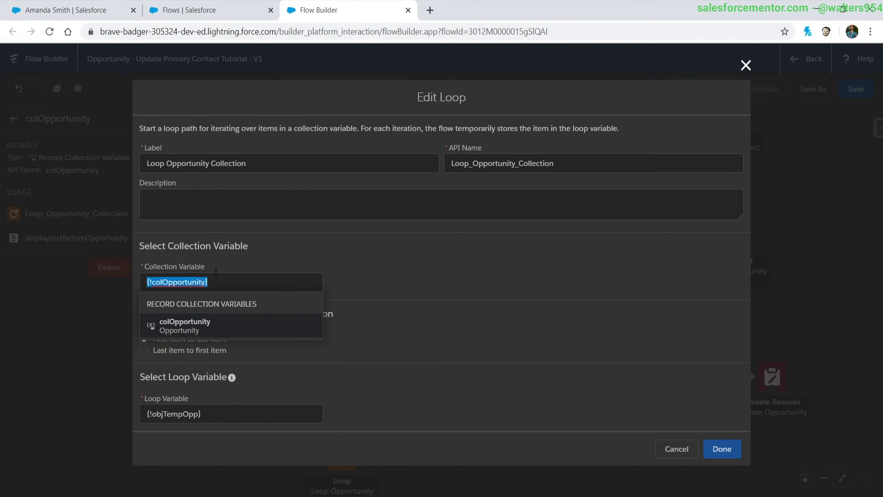
key(BackSpace)
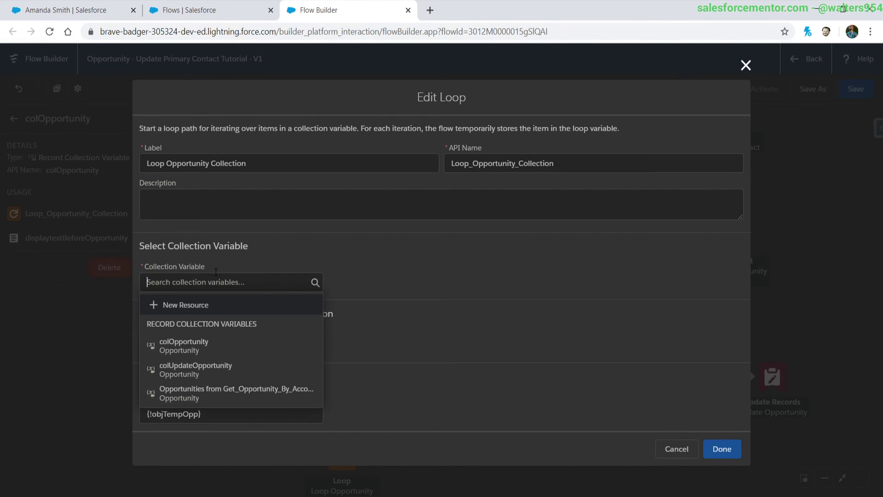
click(206, 393)
click(722, 449)
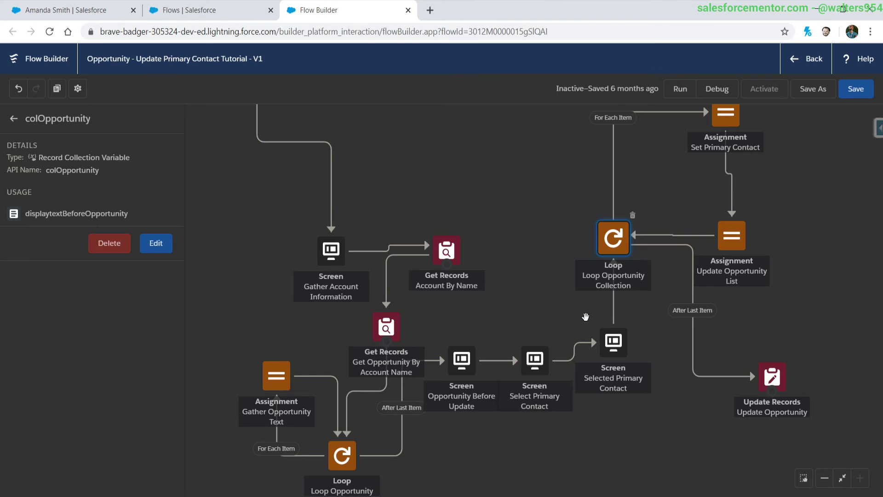
Remove the {!colOpportunity} reference from the Opportunity Before Update screen's display text.
click(464, 362)
double_click(462, 360)
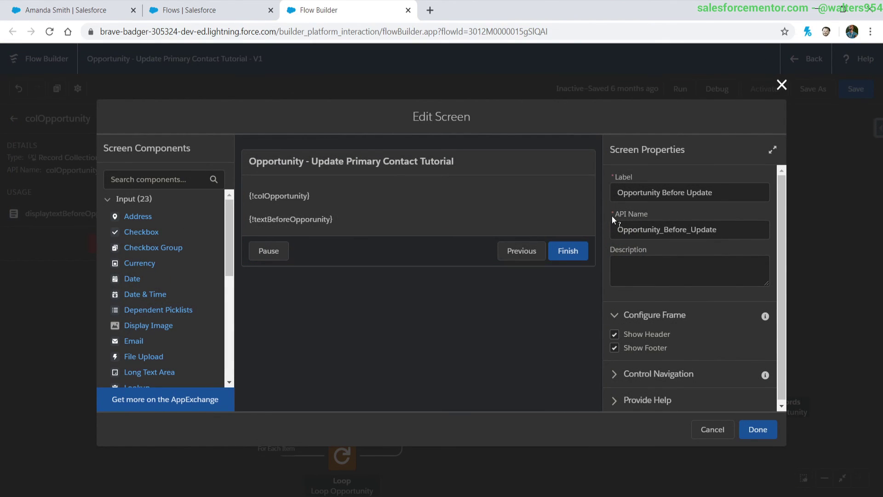
click(341, 215)
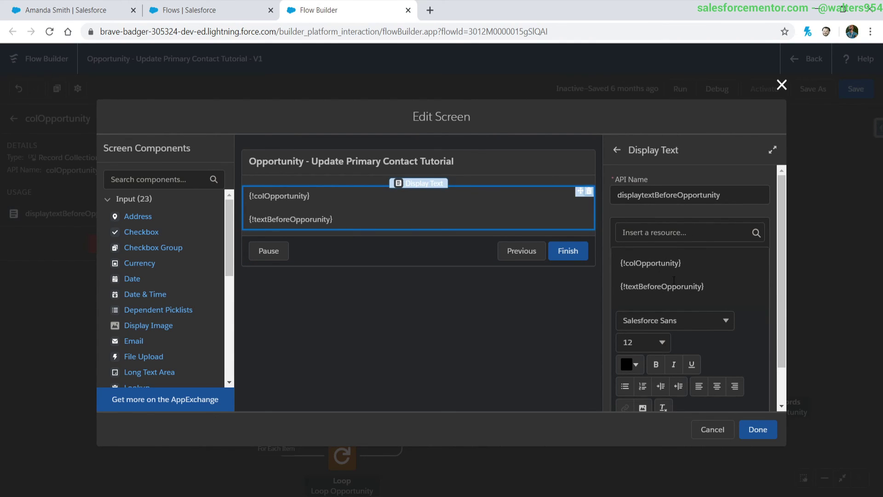
double_click(653, 263)
key(BackSpace)
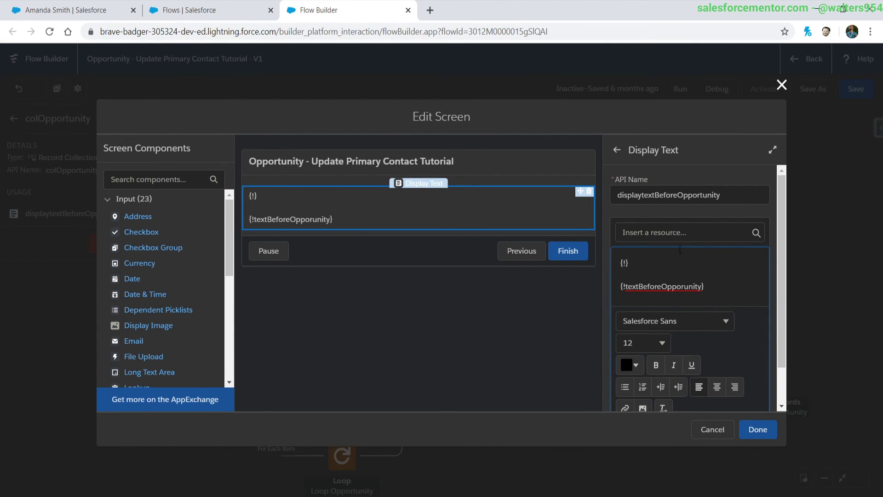
Insert {!Get_Opportunity_By_Account_Name} into the text, save, and delete the colOpportunity variable.
click(680, 233)
scroll(690, 359, down, 5)
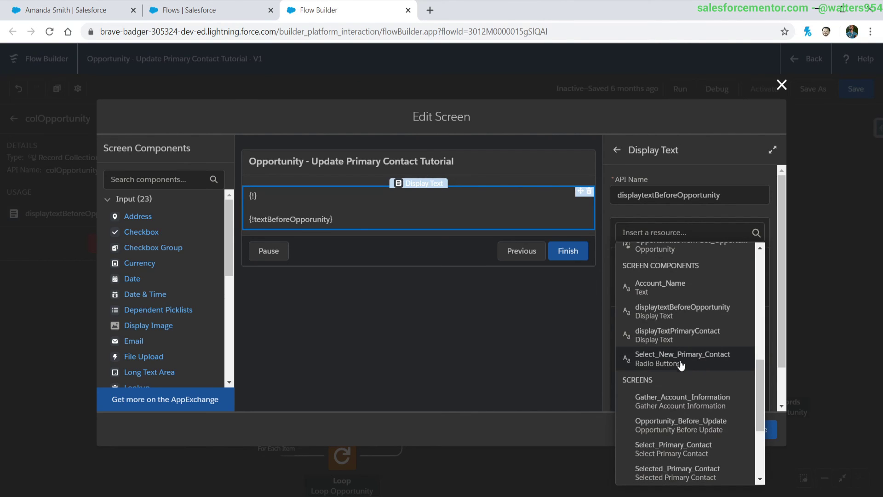
scroll(681, 365, up, 5)
text(g)
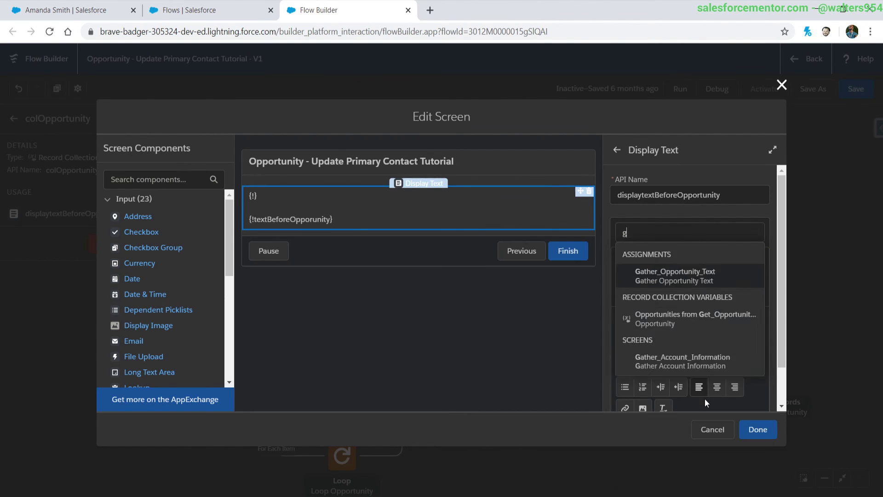
text(et)
click(695, 281)
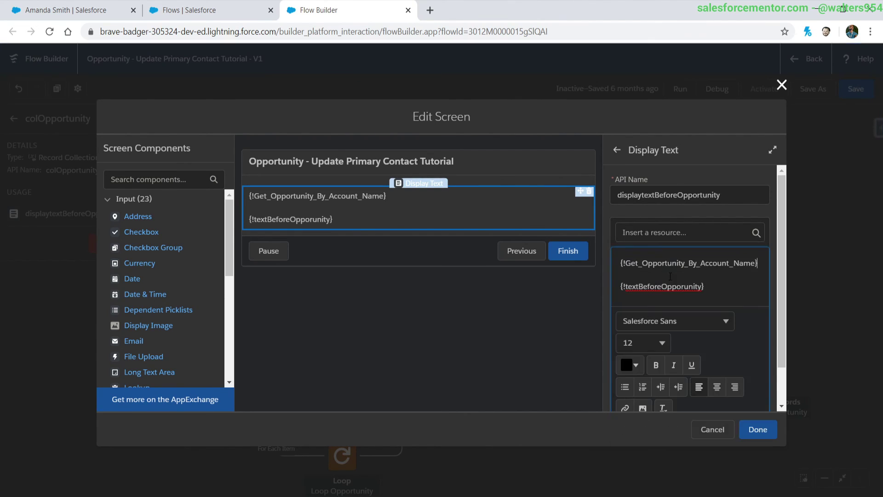
click(766, 427)
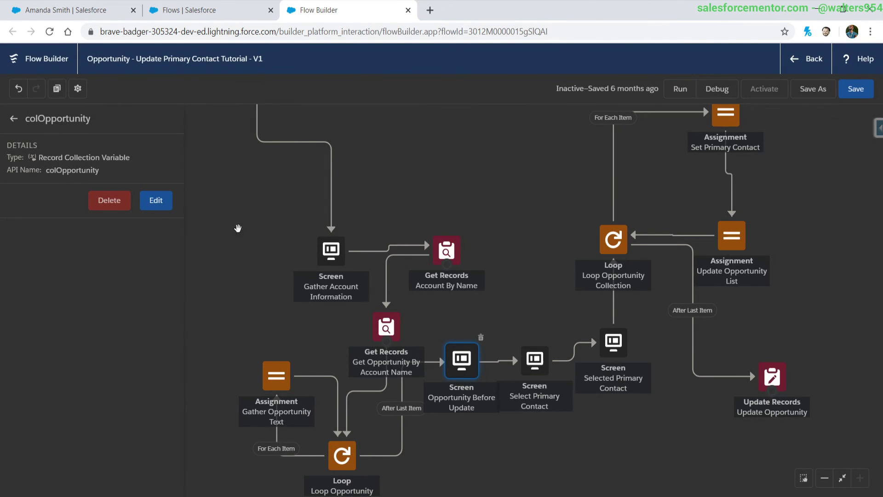
click(285, 234)
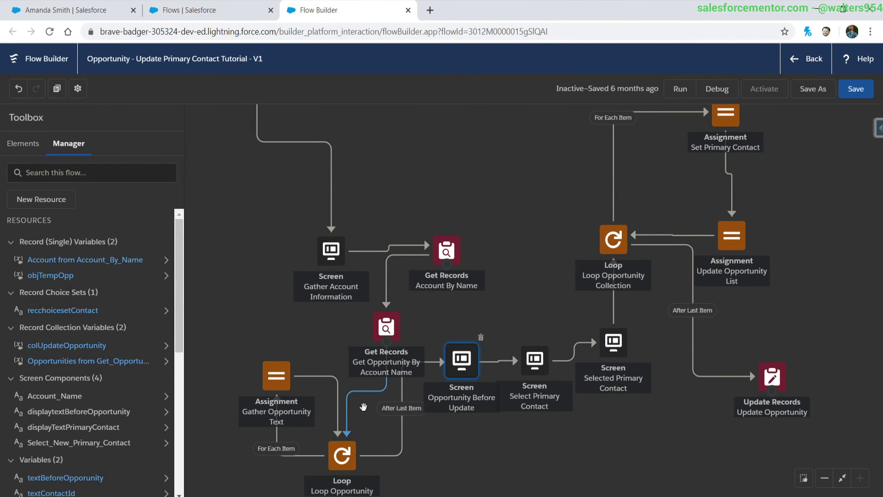
click(498, 203)
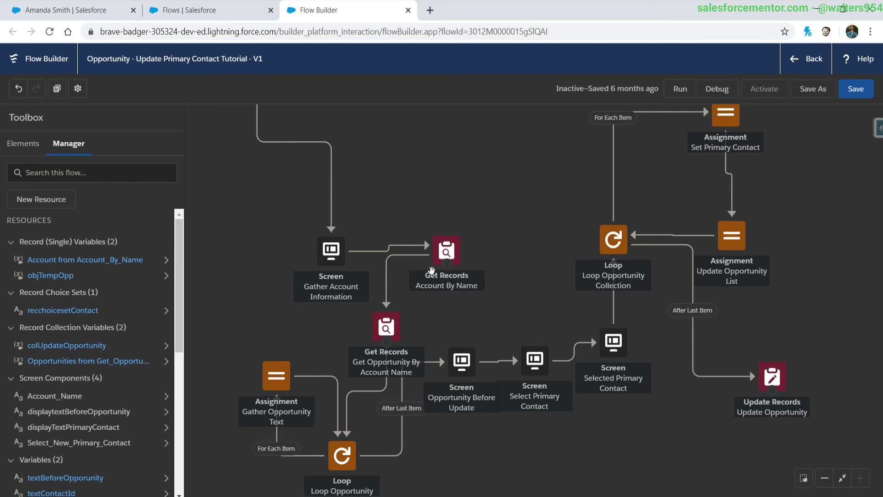
Review the Account By Name lookup settings and save the flow.
click(460, 246)
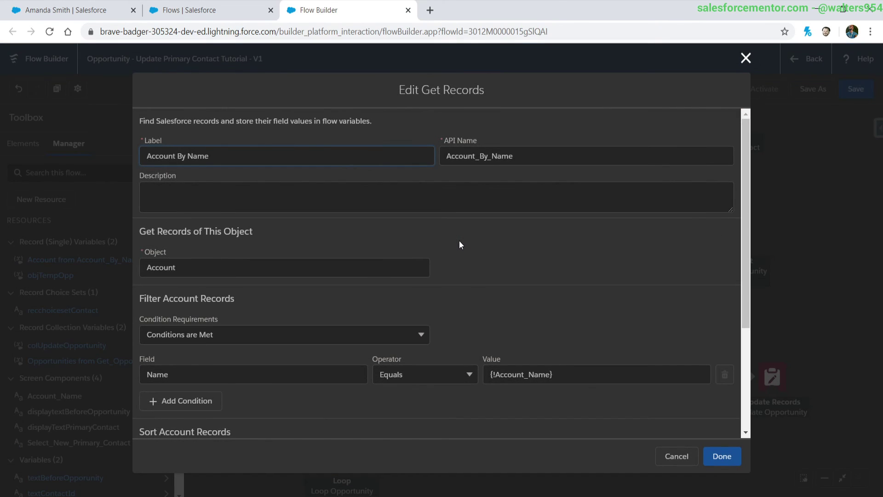
scroll(459, 244, down, 4)
click(722, 456)
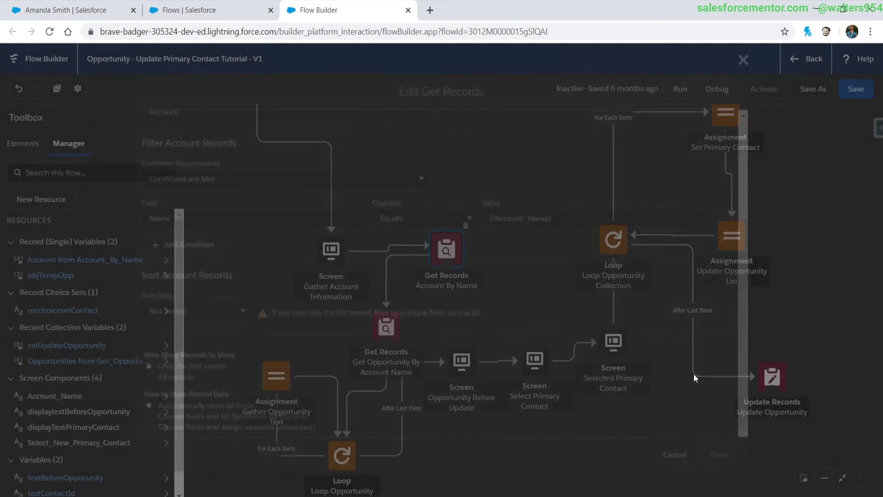
click(855, 89)
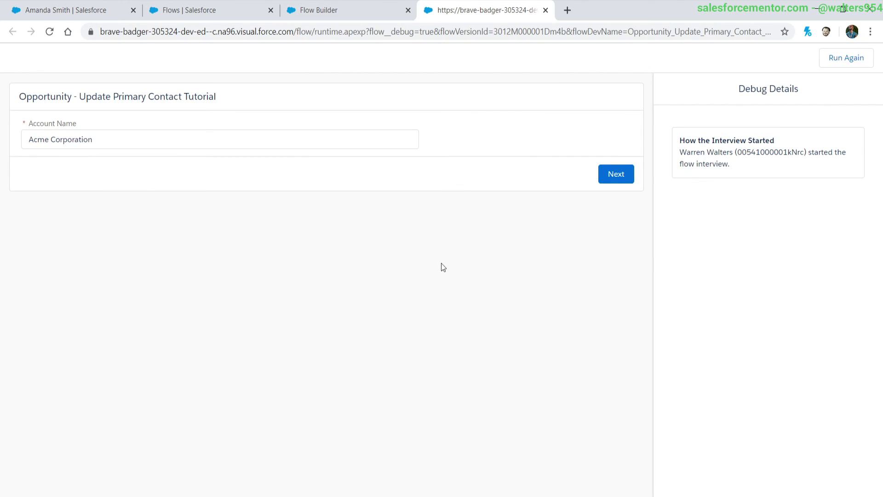
Debug the flow for Acme Corporation, choosing the second contact as primary, until it finishes.
click(612, 174)
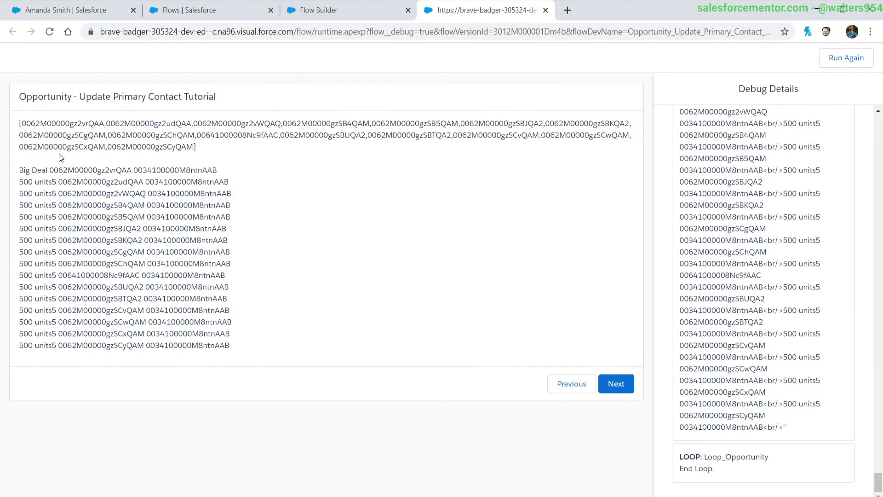
drag(19, 121, 267, 332)
click(267, 332)
click(617, 387)
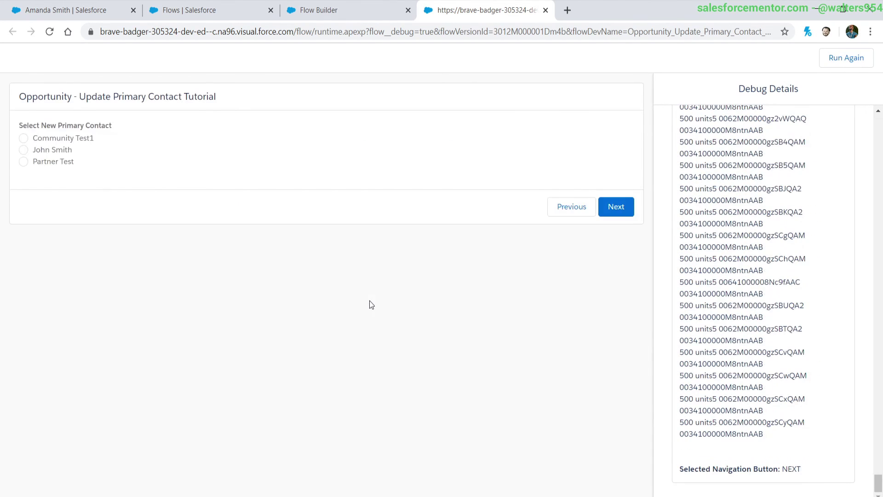
click(52, 150)
click(616, 206)
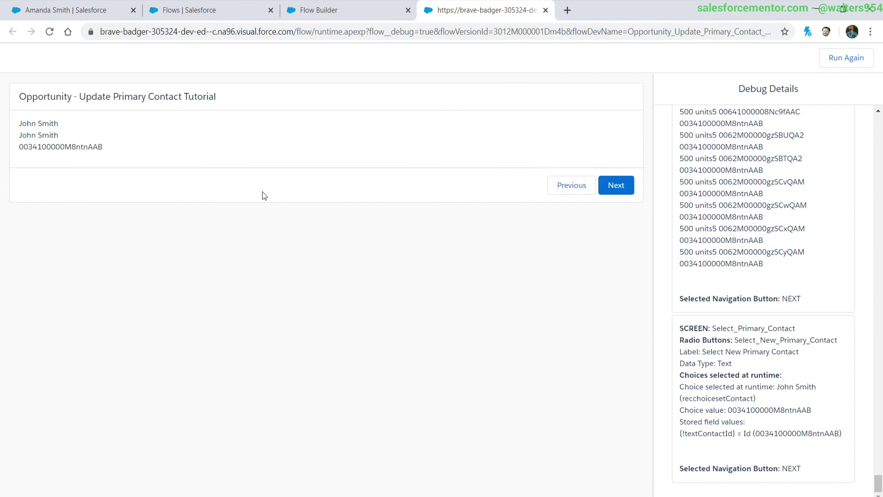
click(621, 188)
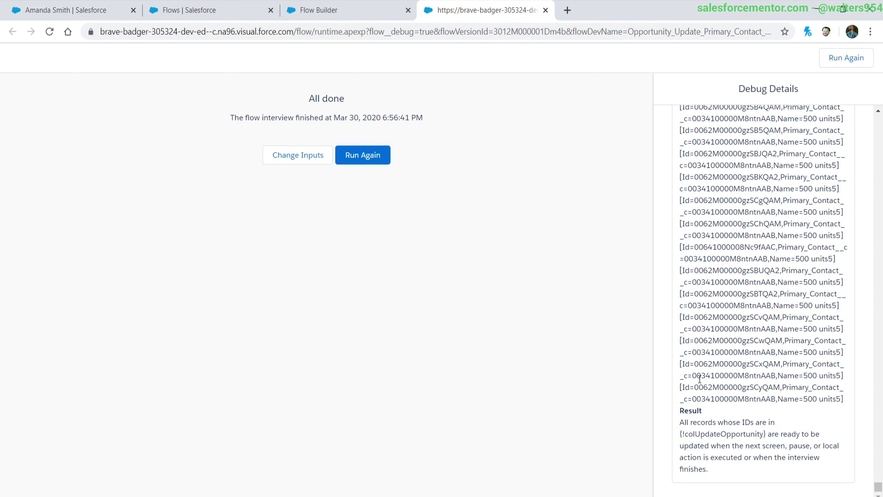
Return to the Flow Builder tab and open Account By Name's record storage options.
click(310, 15)
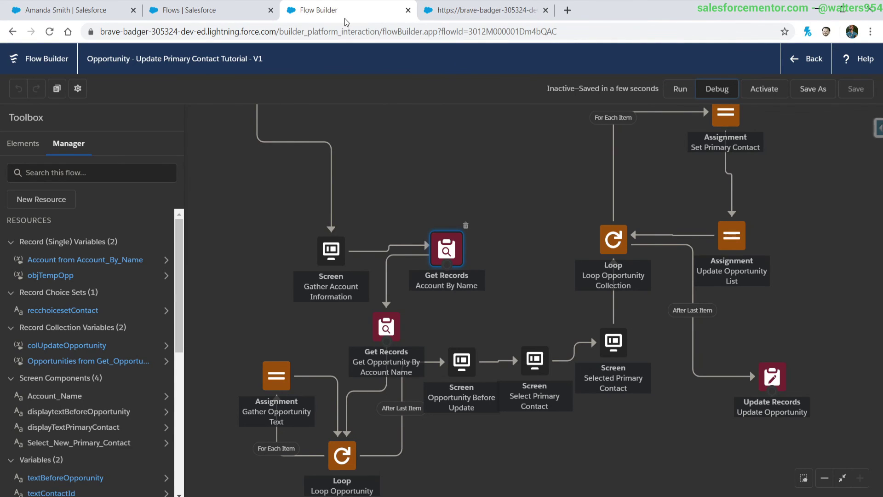
double_click(440, 254)
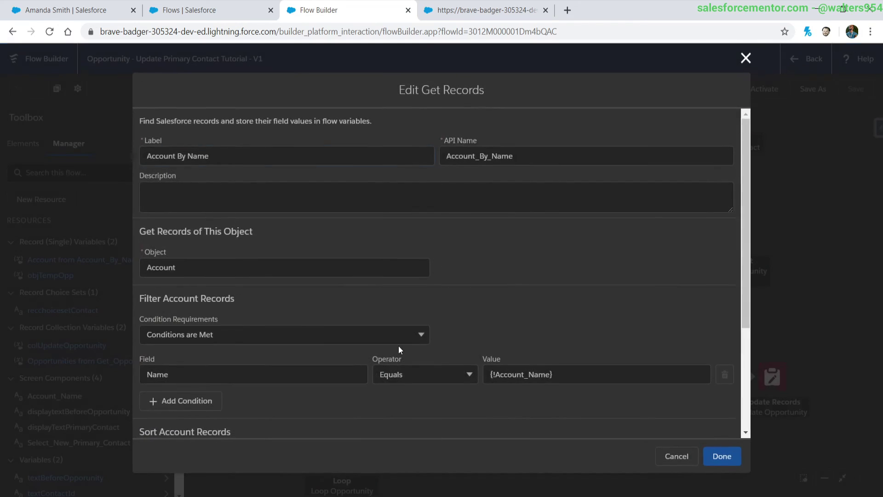
scroll(398, 346, down, 3)
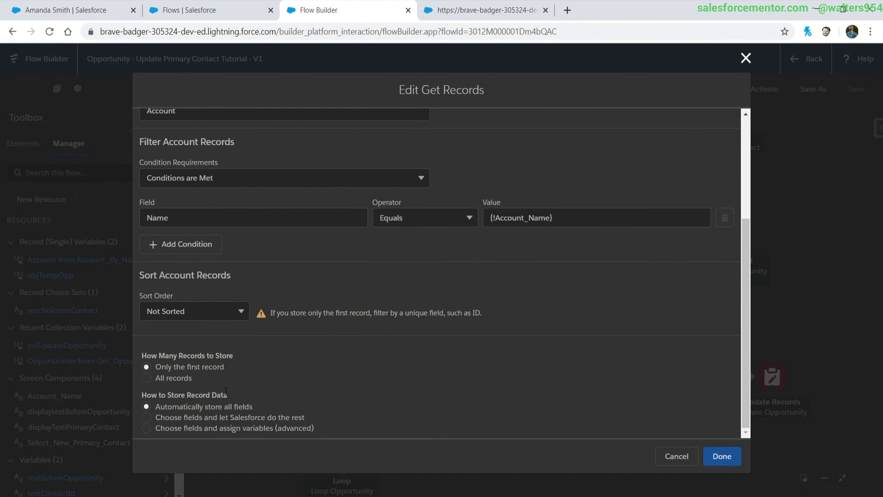